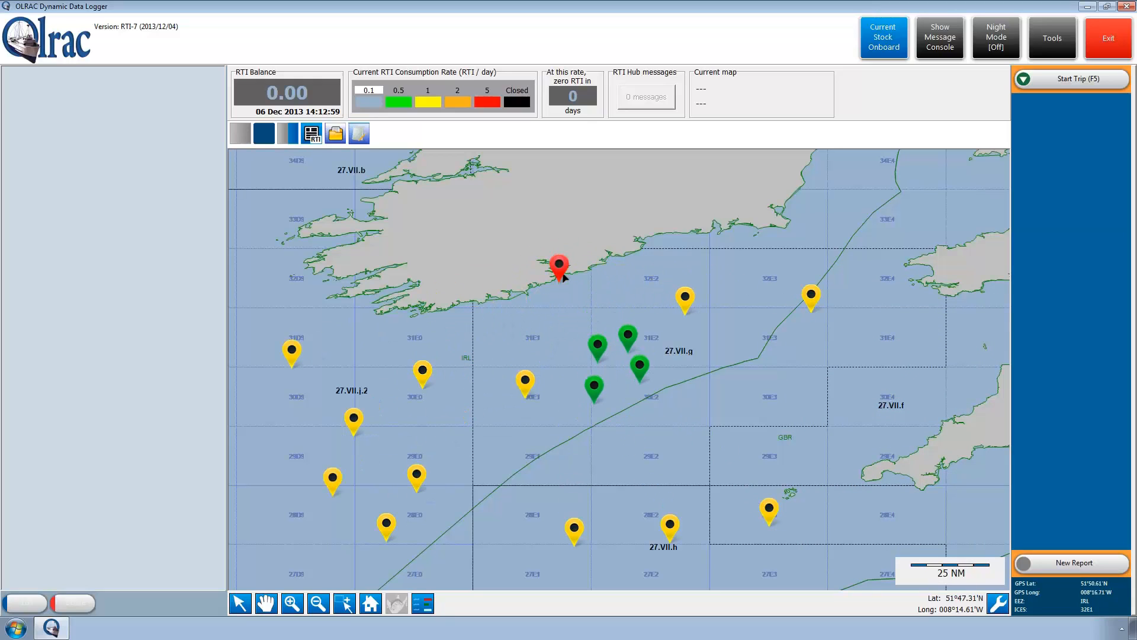
# Go to the RTI Authority's shore-side management and send a new RTI year message with a starting balance of 180.
pyautogui.rightClick(297, 89)
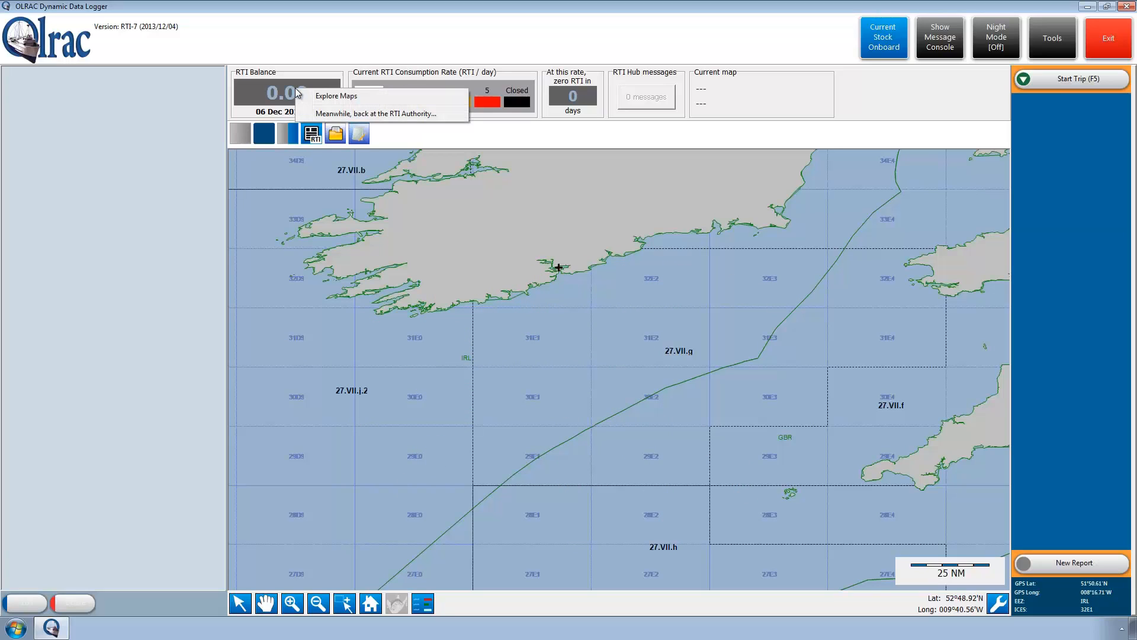
pyautogui.click(331, 114)
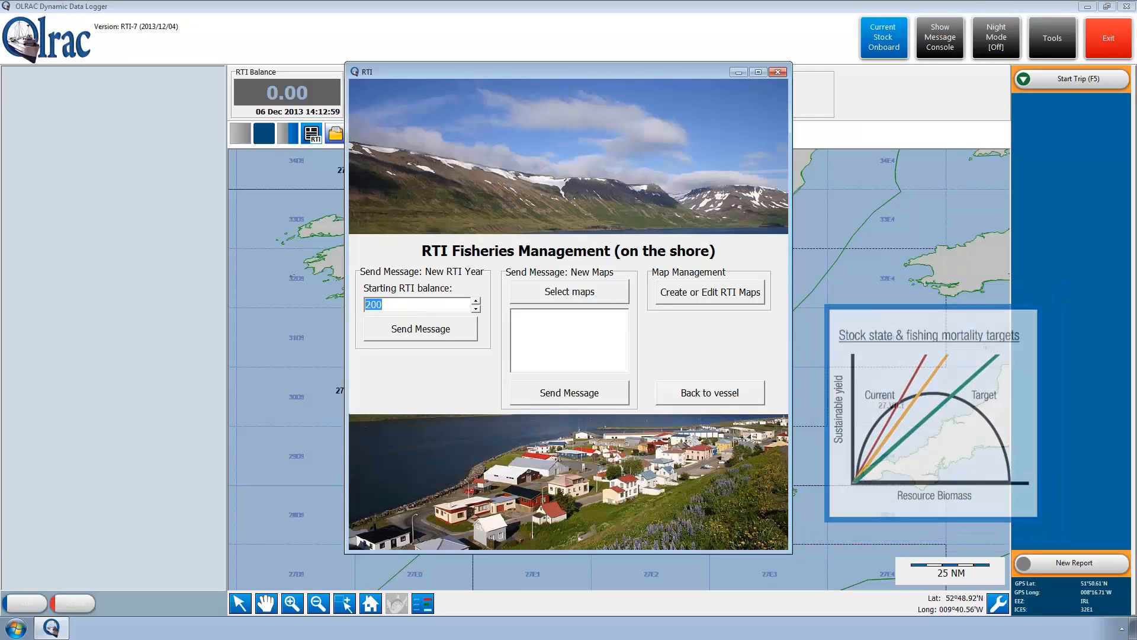
pyautogui.write('180')
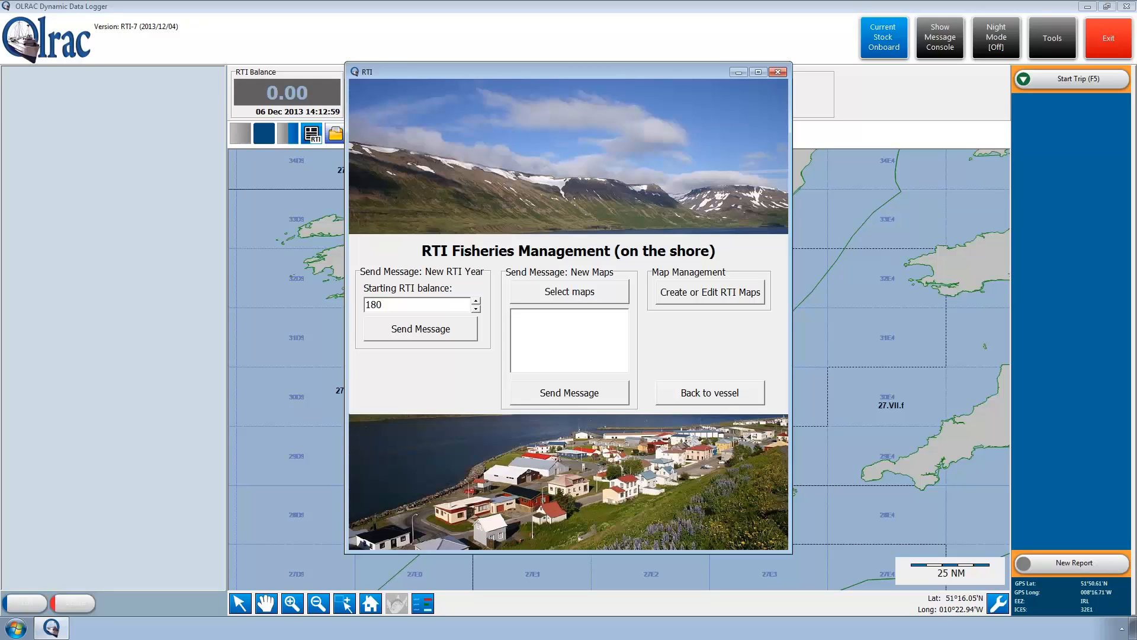
pyautogui.click(427, 335)
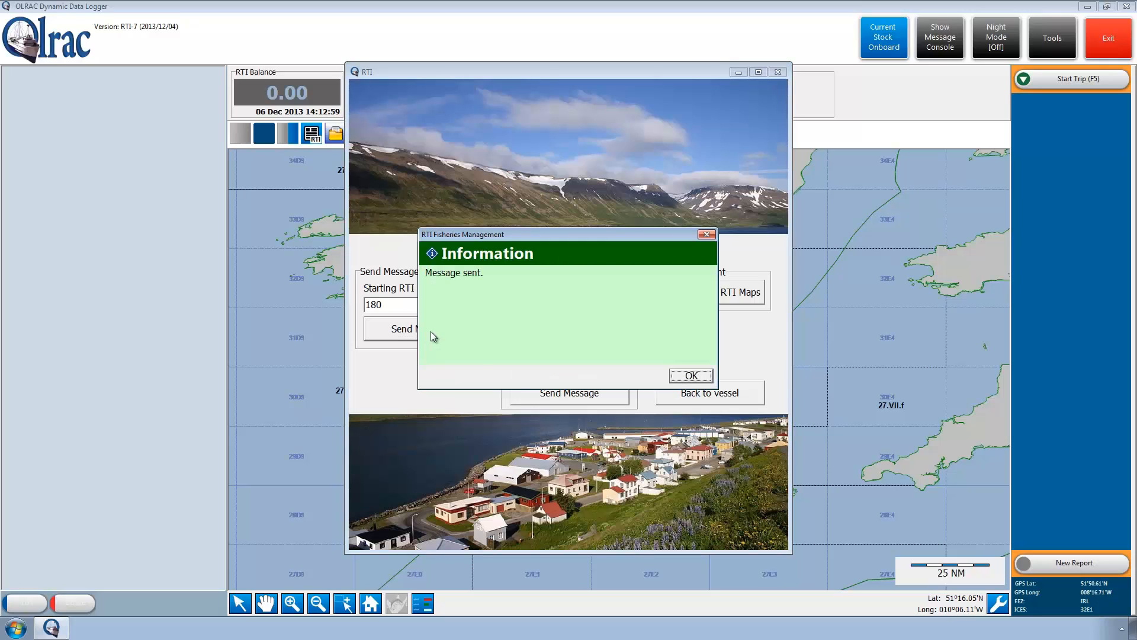
pyautogui.click(677, 376)
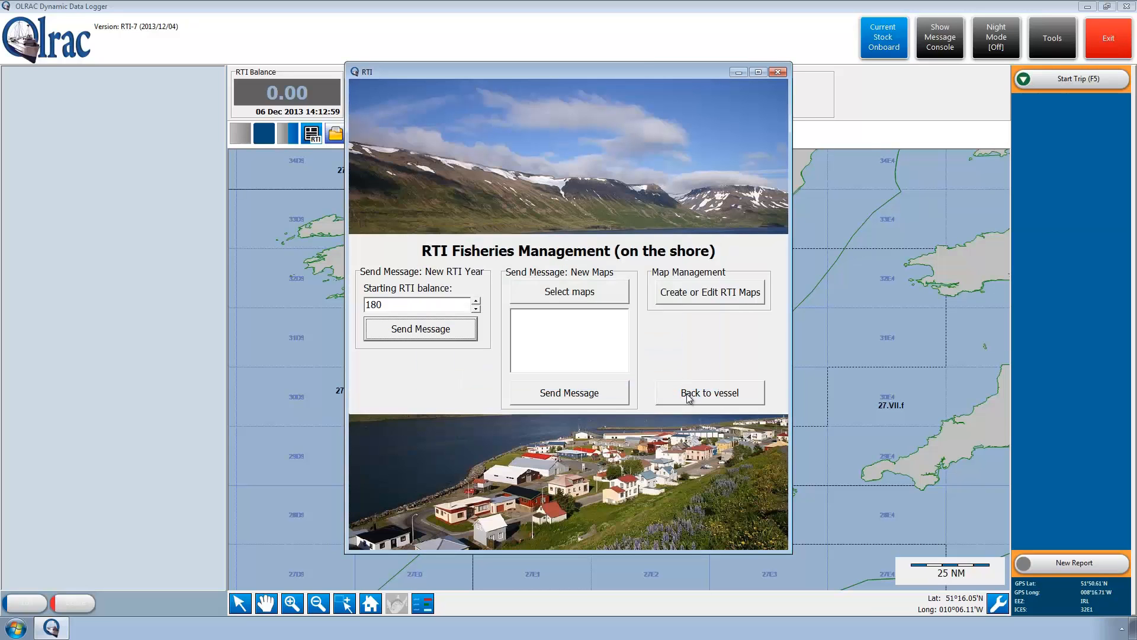
# Return to the vessel and accept the RTI Hub message that resets the RTI balance.
pyautogui.click(709, 392)
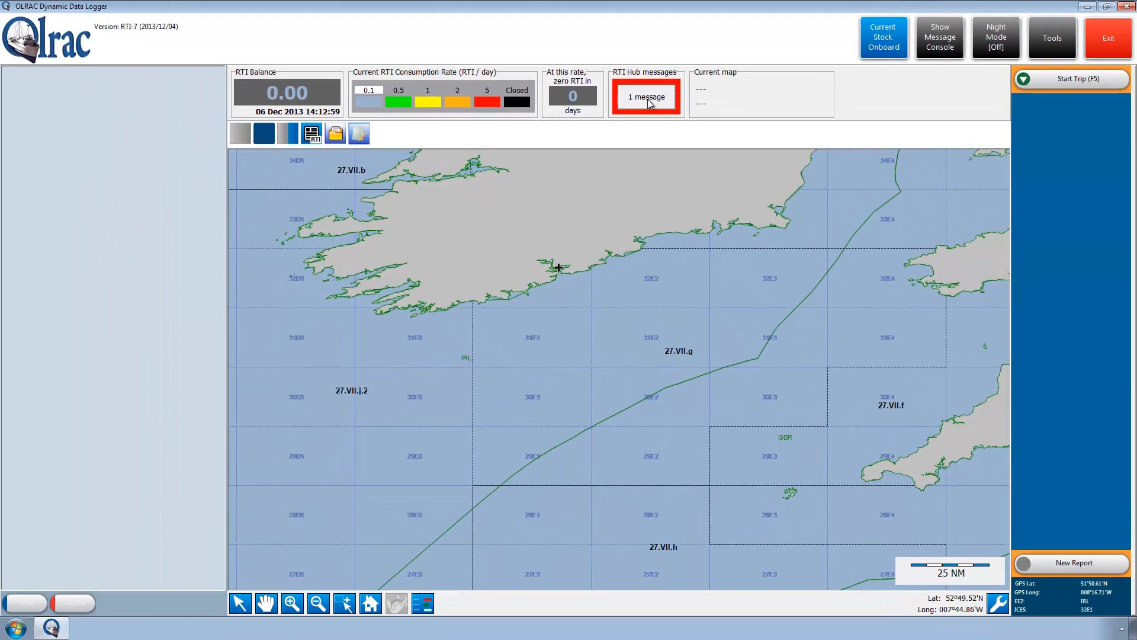
pyautogui.click(650, 102)
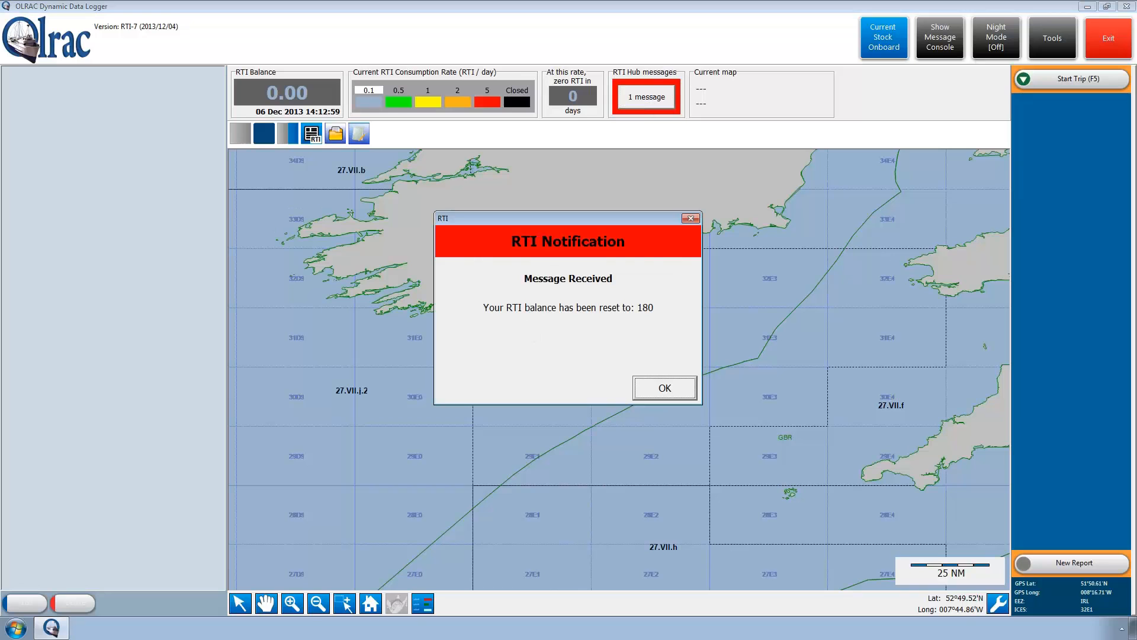
pyautogui.click(662, 391)
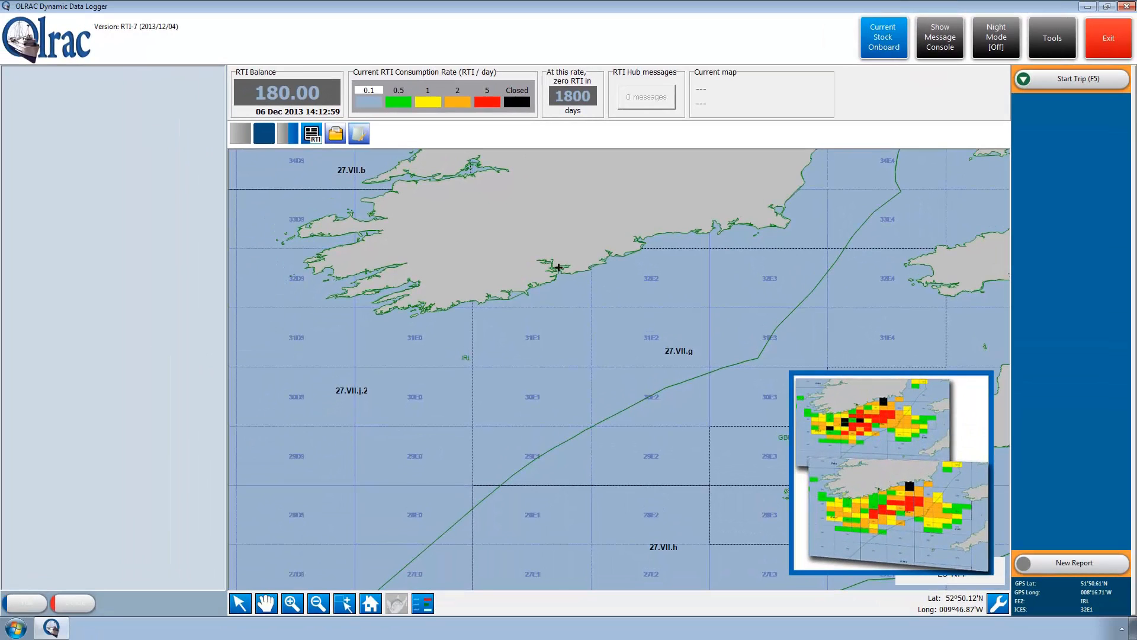
# From the RTI Authority, activate the Default Diamond Mesh and Default Square Mesh maps and send them to the vessel.
pyautogui.click(312, 133)
pyautogui.click(385, 122)
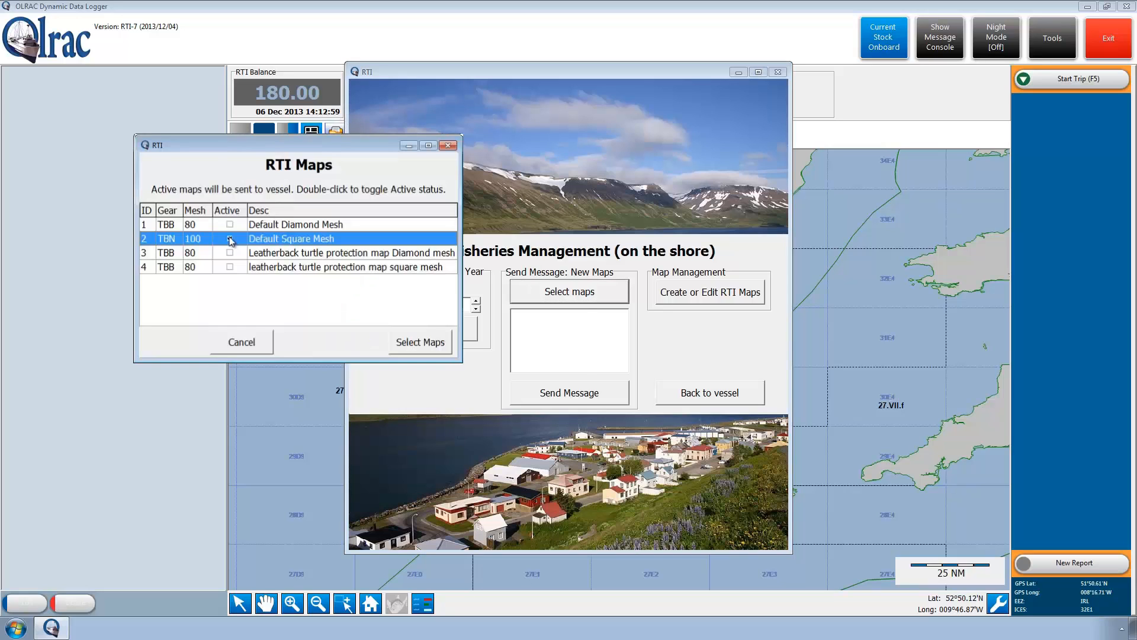
pyautogui.click(232, 228)
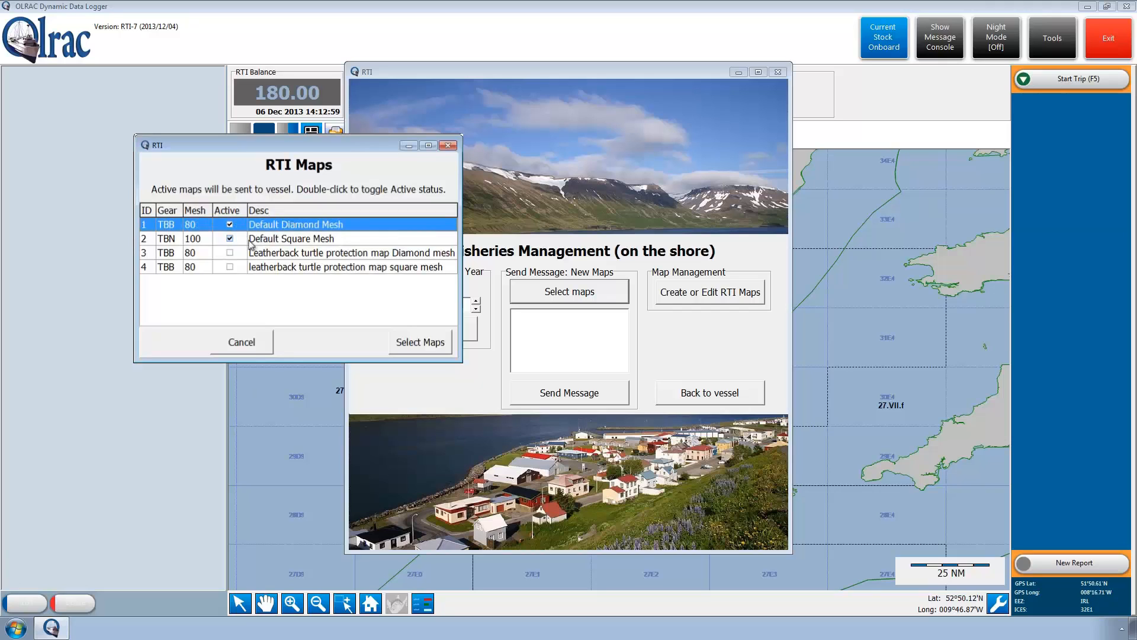
pyautogui.click(413, 343)
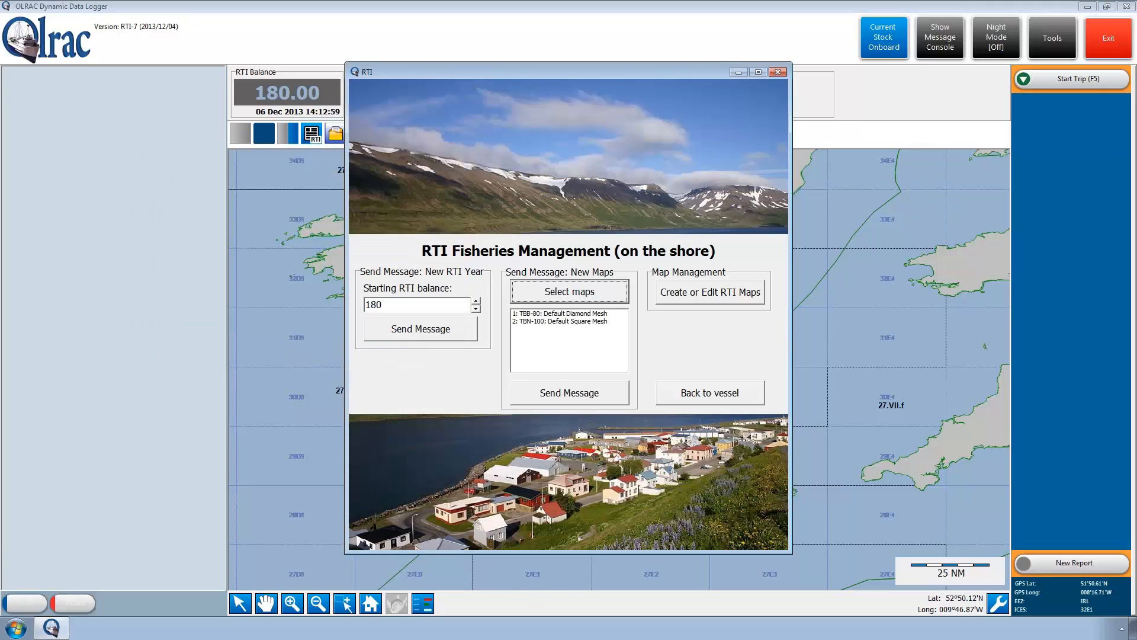
pyautogui.click(566, 398)
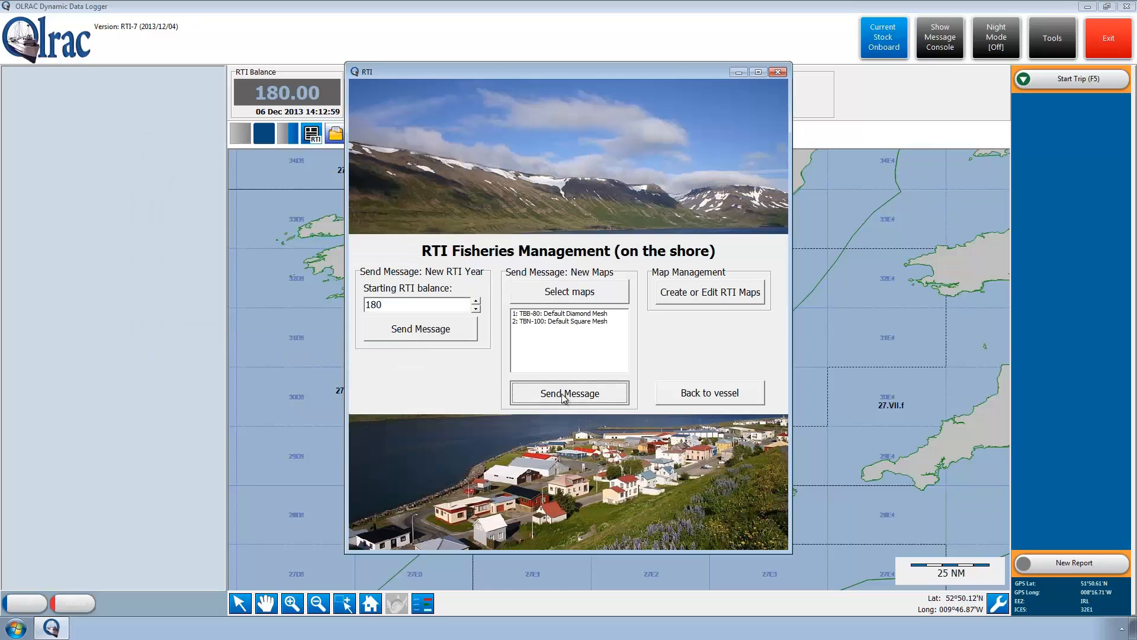
pyautogui.click(688, 377)
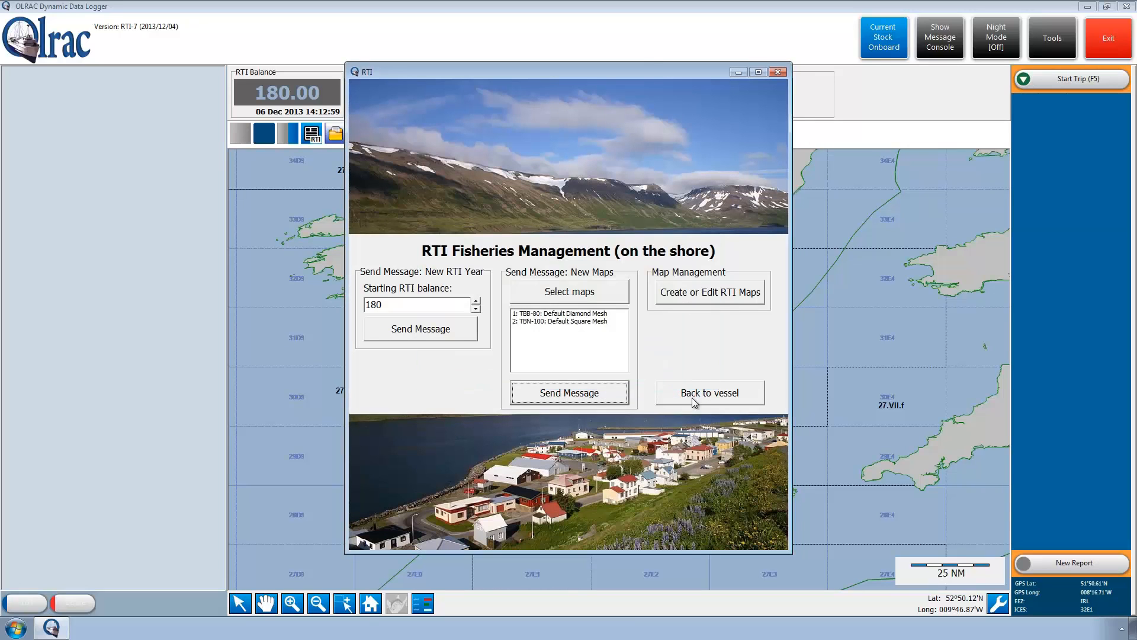
# Return to the vessel and accept the RTI Hub message delivering the new maps.
pyautogui.click(692, 394)
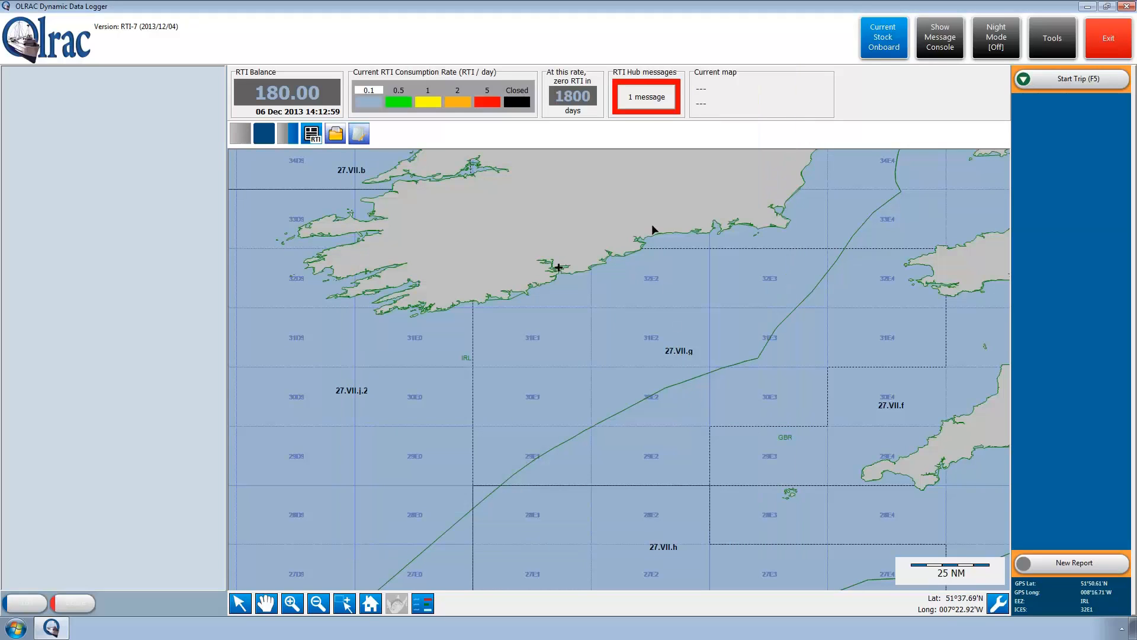
pyautogui.click(645, 96)
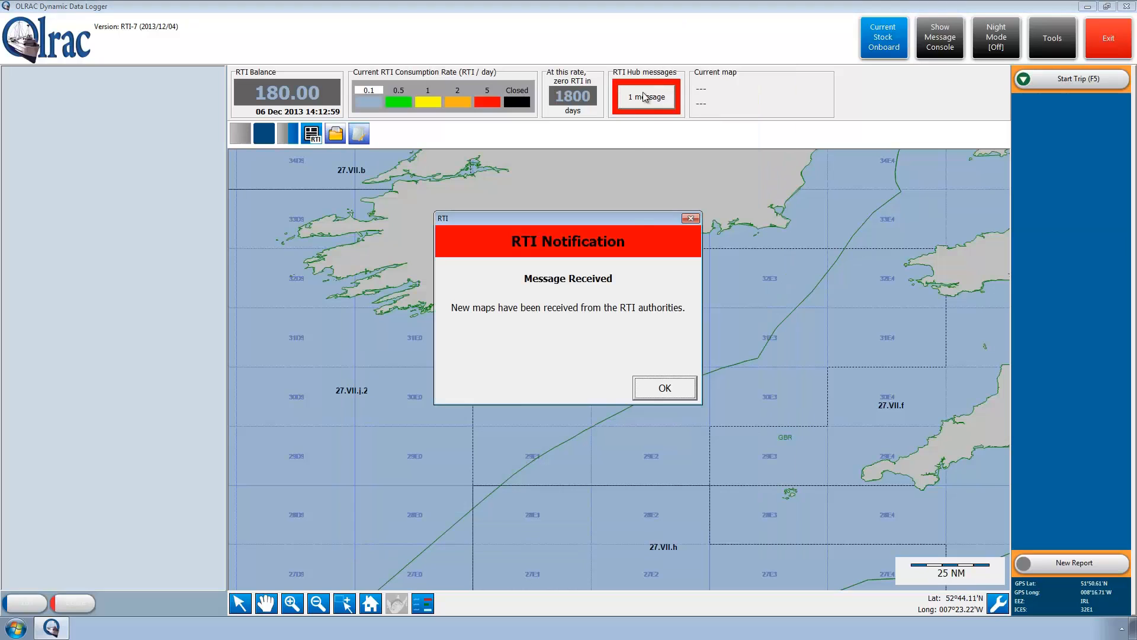
pyautogui.click(667, 391)
pyautogui.click(666, 389)
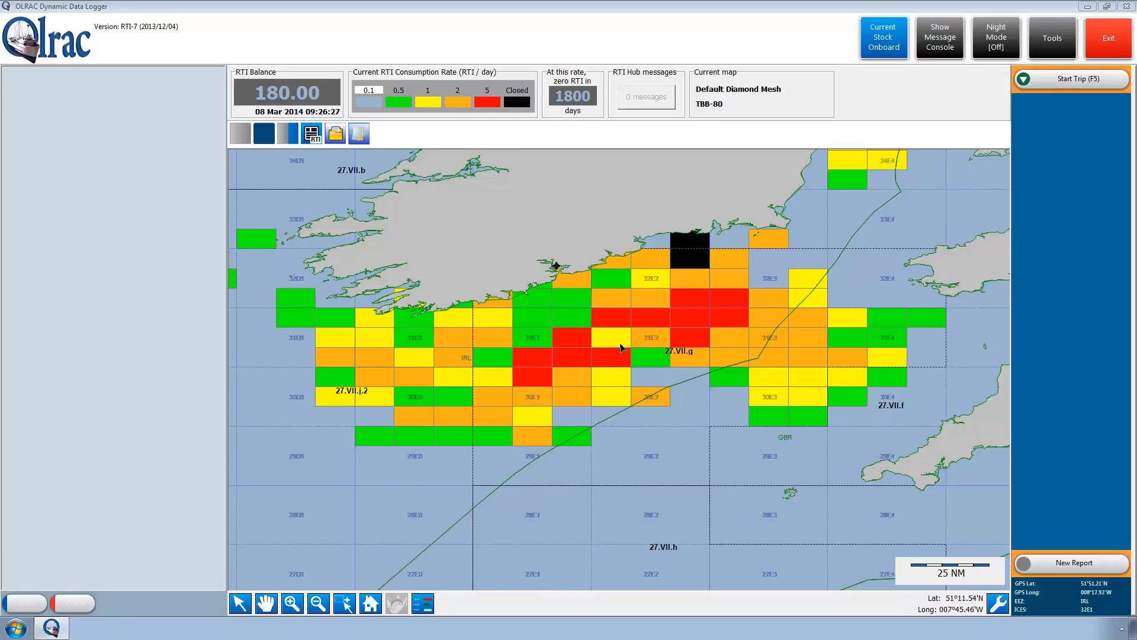
# Start a fishing trip from Cork with the two prefilled gears and Stock Onboard set to No, and save it.
pyautogui.click(1062, 82)
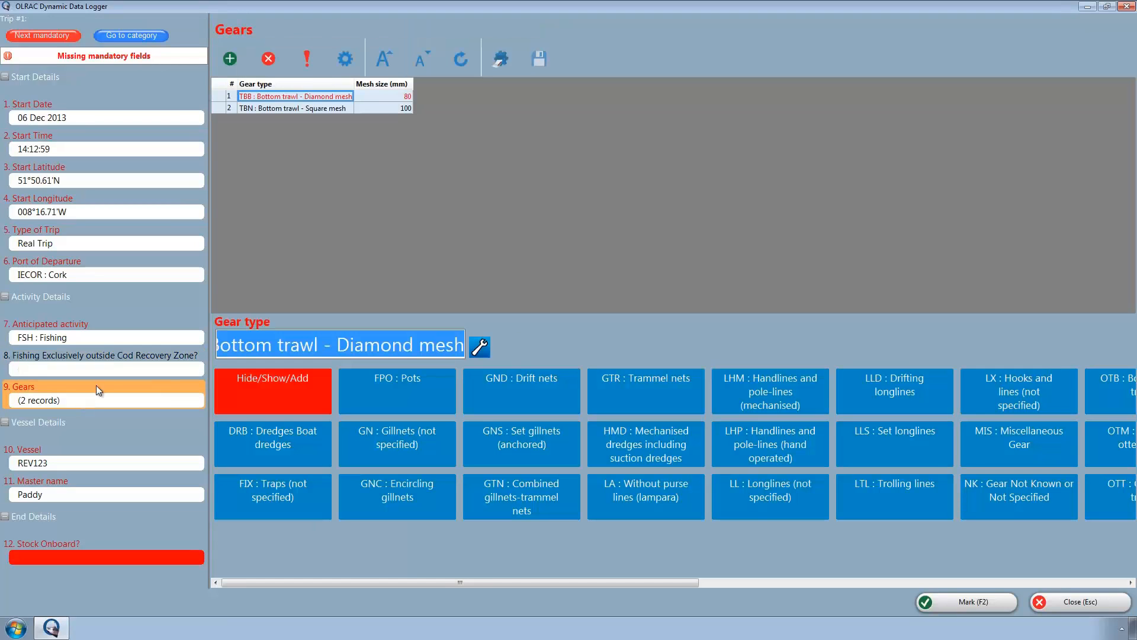
pyautogui.click(395, 63)
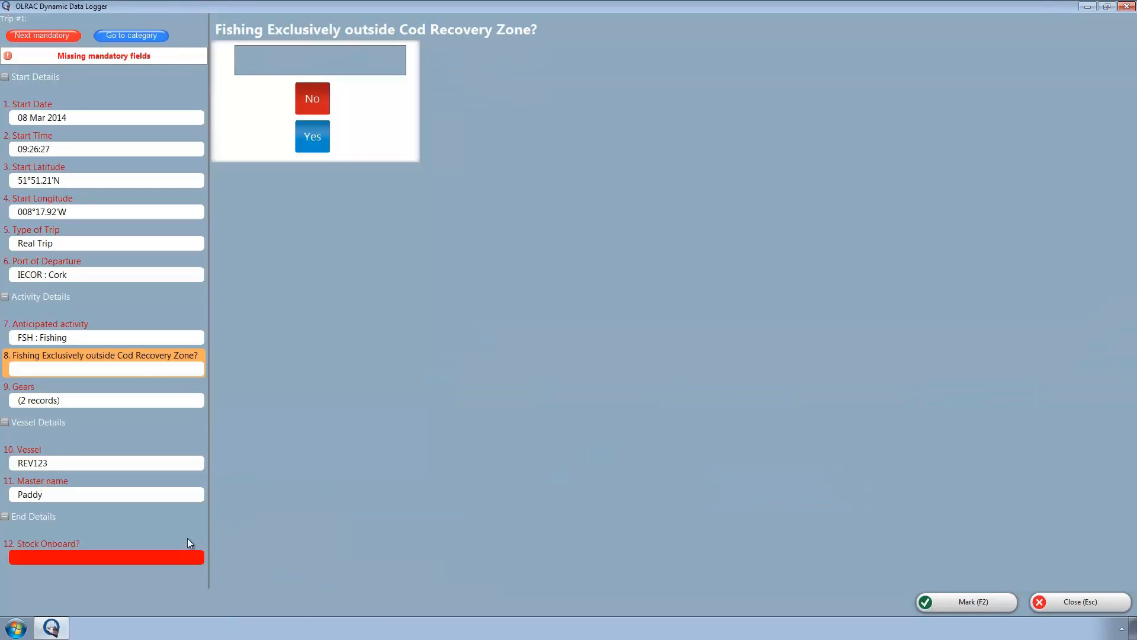
pyautogui.click(165, 557)
pyautogui.click(310, 101)
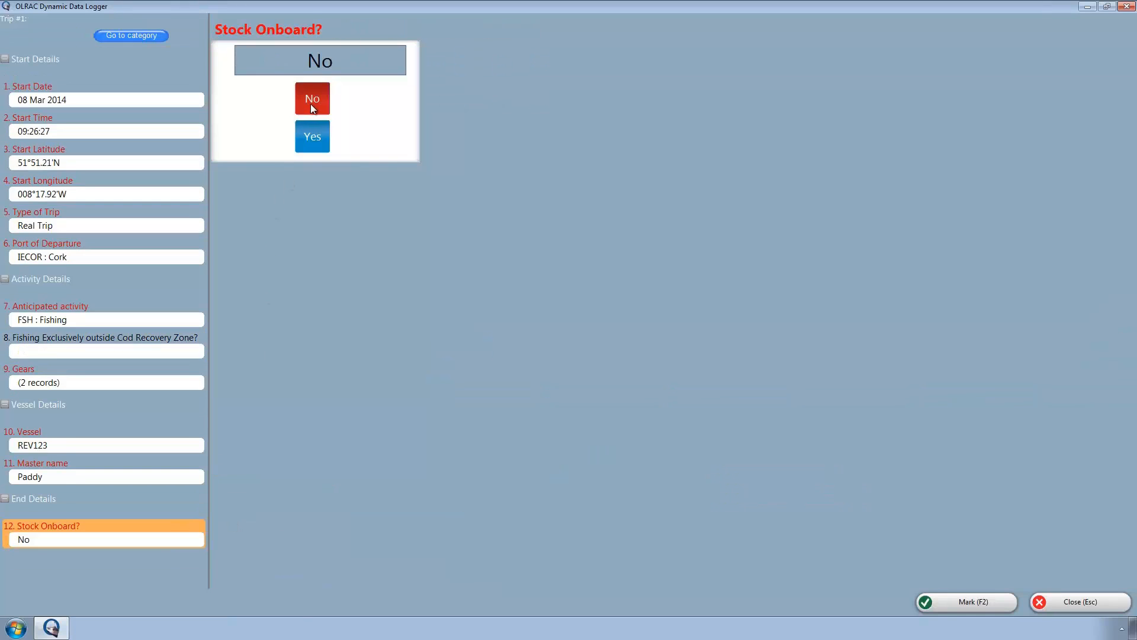
pyautogui.click(973, 604)
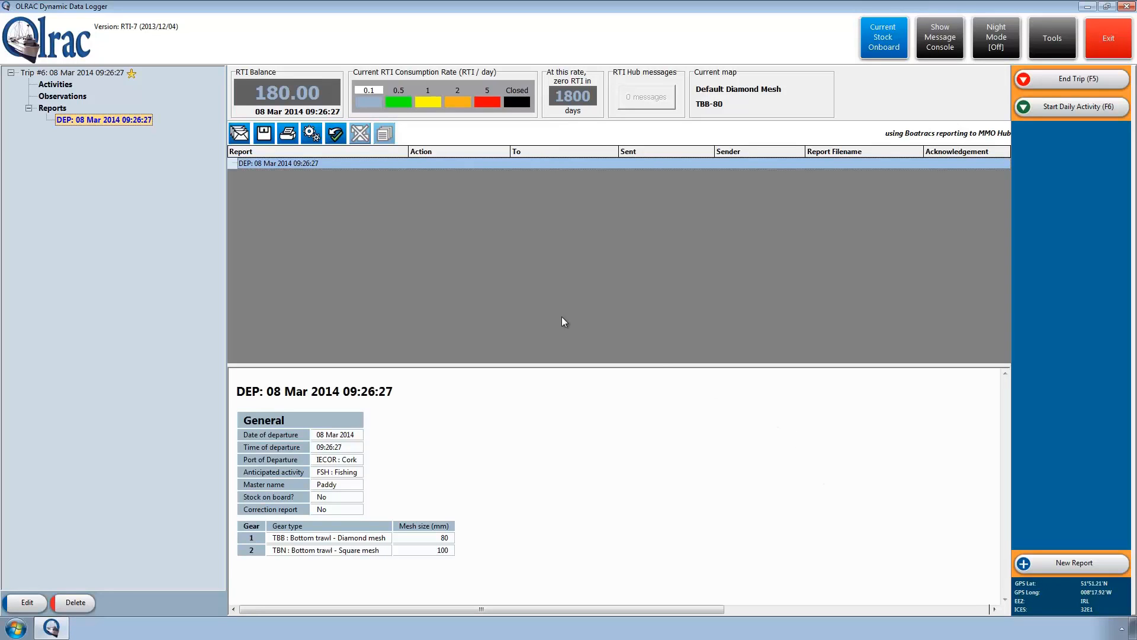
# Send the trip's departure report, accepting its XML preview.
pyautogui.click(240, 134)
pyautogui.click(677, 401)
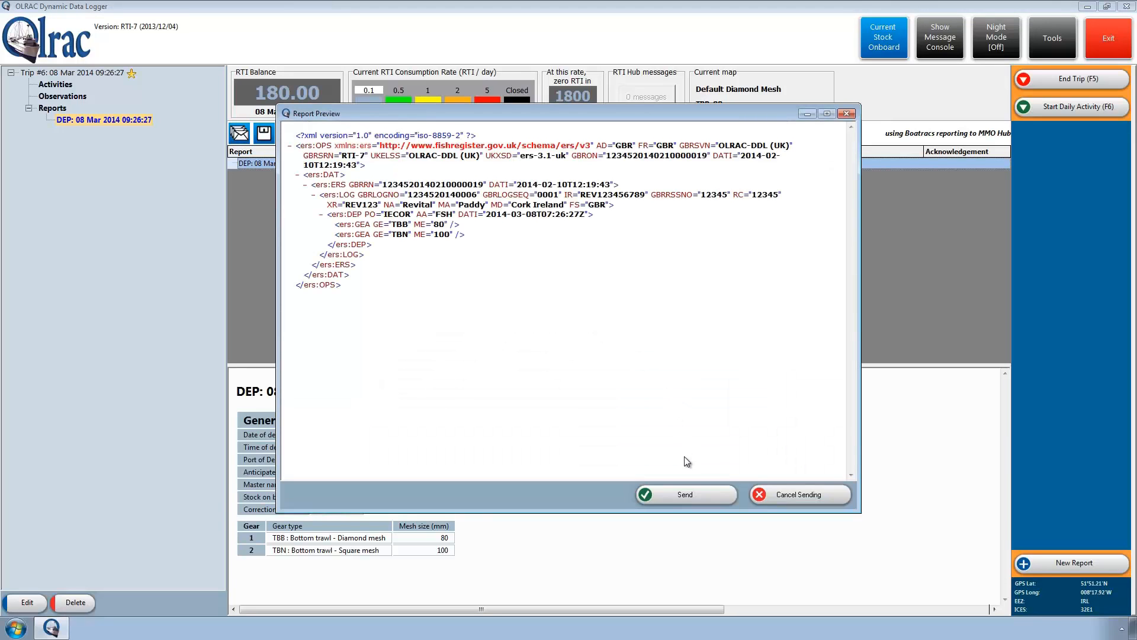
pyautogui.click(685, 492)
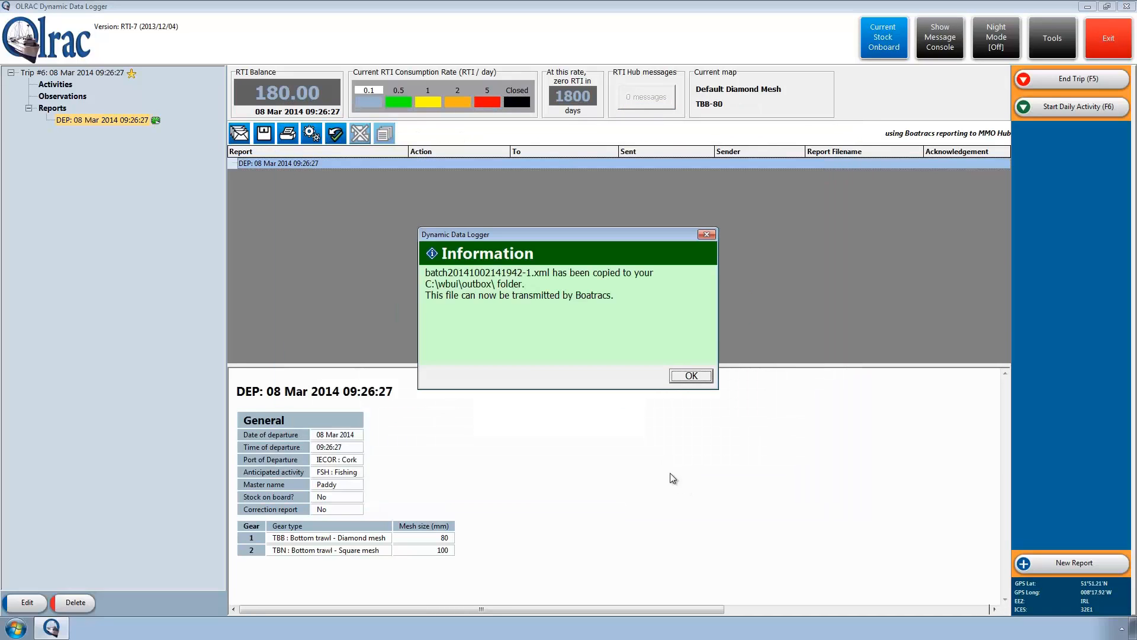
pyautogui.click(683, 376)
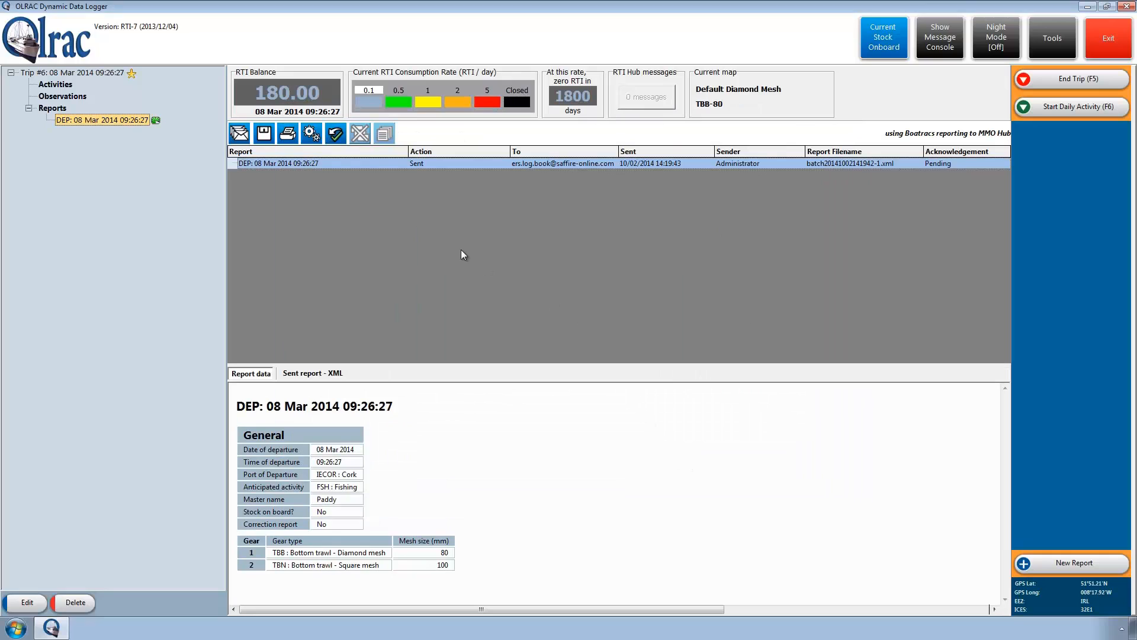
# Manually acknowledge the sent departure report as successful.
pyautogui.click(335, 134)
pyautogui.click(360, 139)
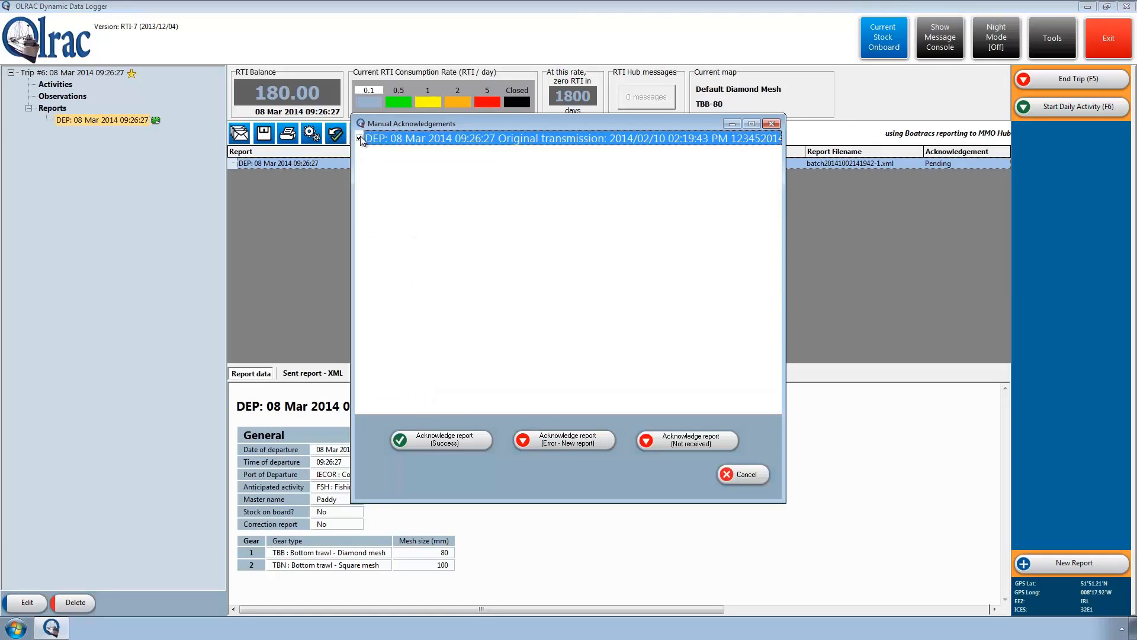
pyautogui.click(454, 444)
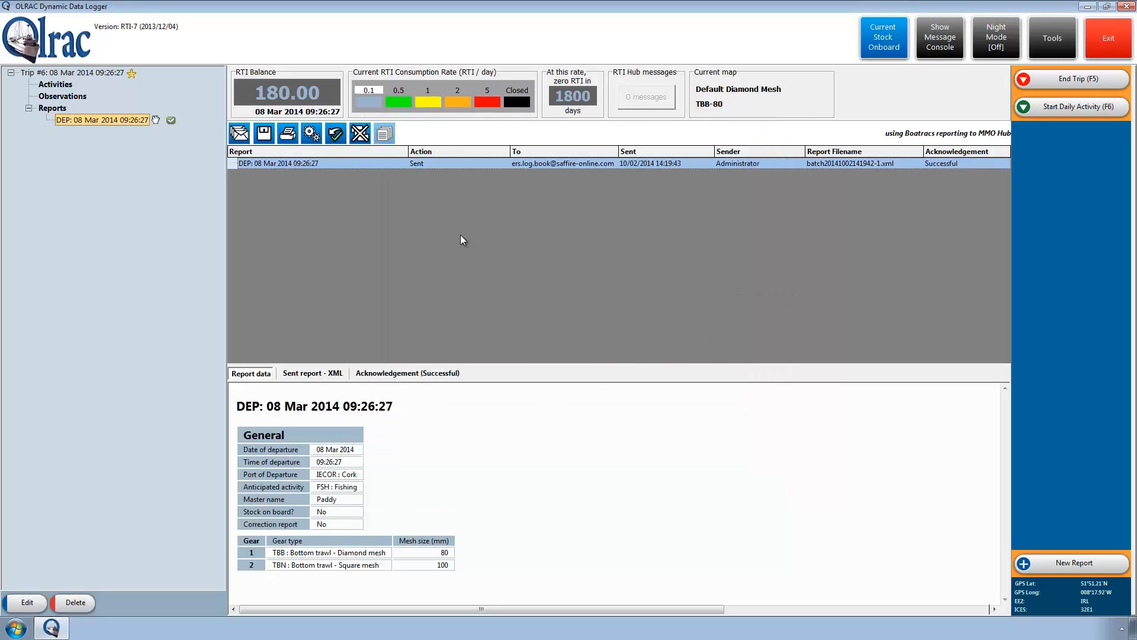
# Show the trip's RTI map and move the vessel from Cork southwest along the coast to about 51°31.68'N, 008°45.26'W.
pyautogui.click(123, 72)
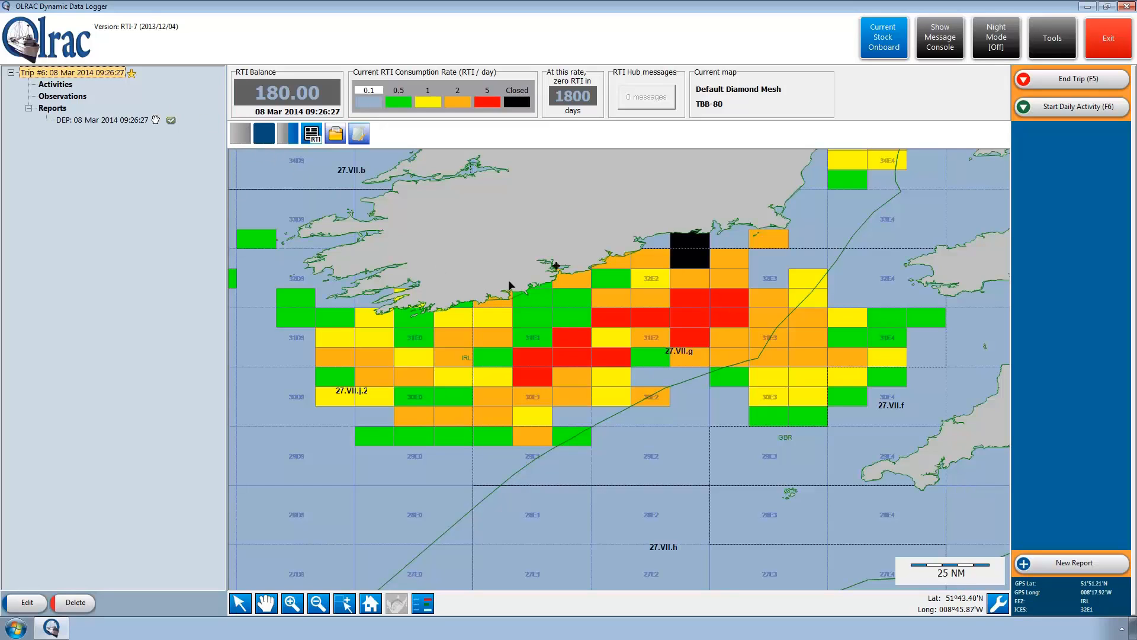
pyautogui.moveTo(557, 269)
pyautogui.mouseDown()
pyautogui.moveTo(545, 295)
pyautogui.moveTo(503, 307)
pyautogui.mouseUp()
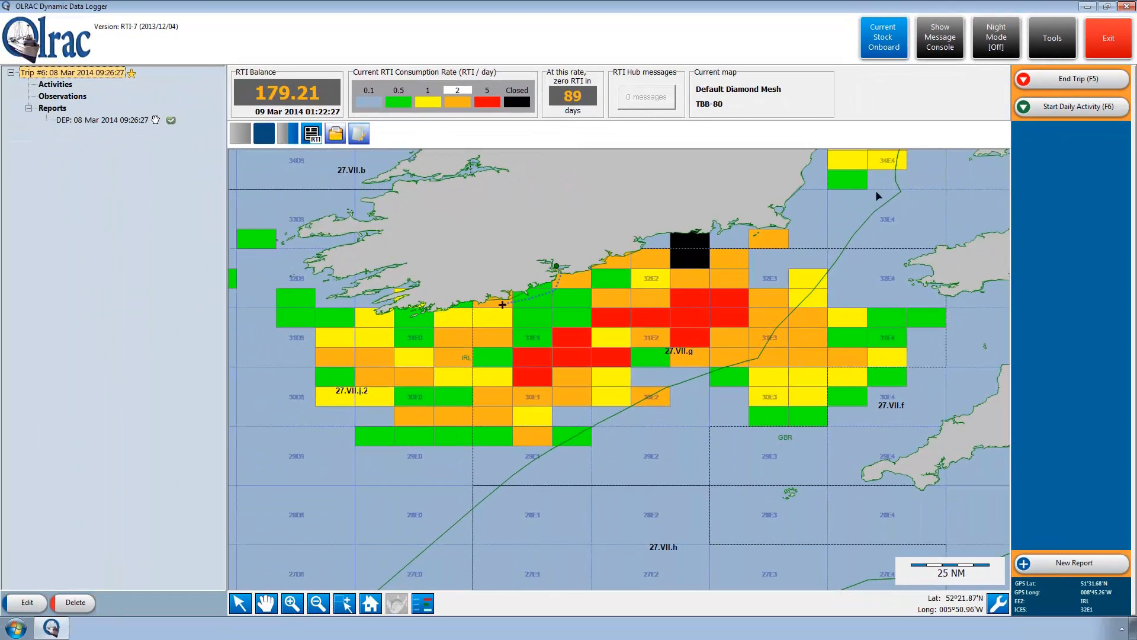
# Start a daily activity and a tow within it at the vessel's current position, keeping the prefilled details.
pyautogui.click(1046, 111)
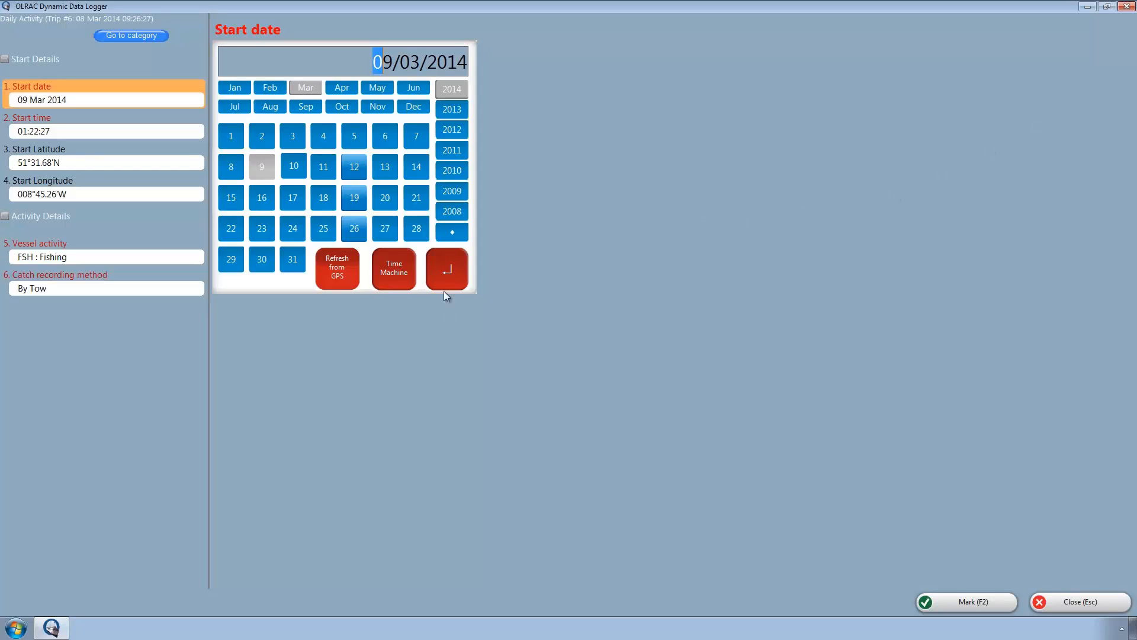
pyautogui.click(943, 603)
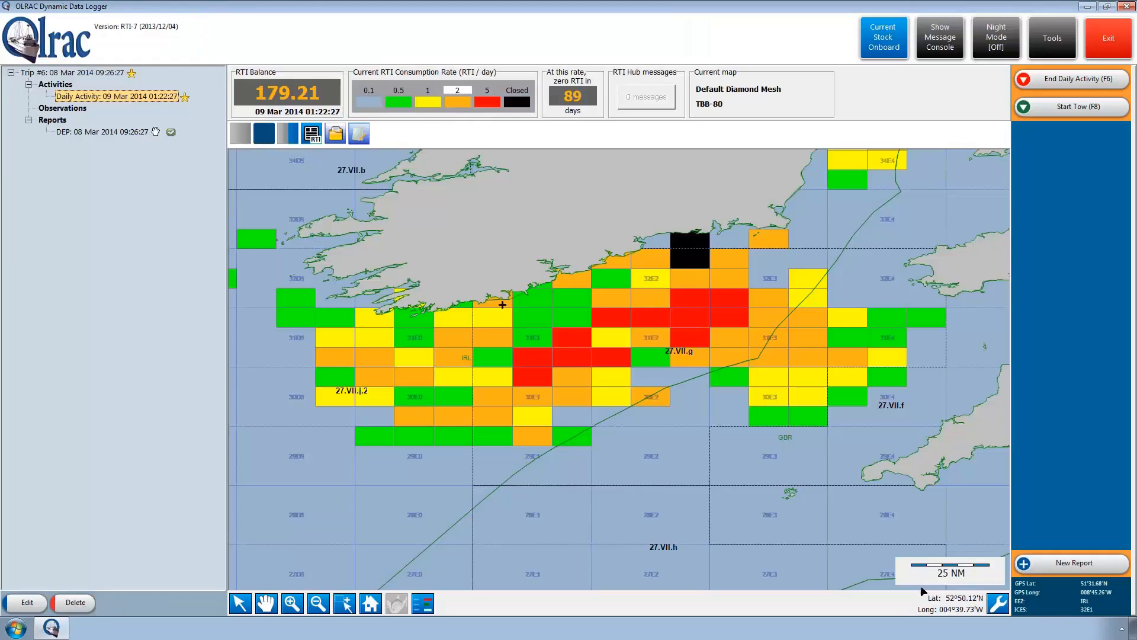
pyautogui.click(1059, 106)
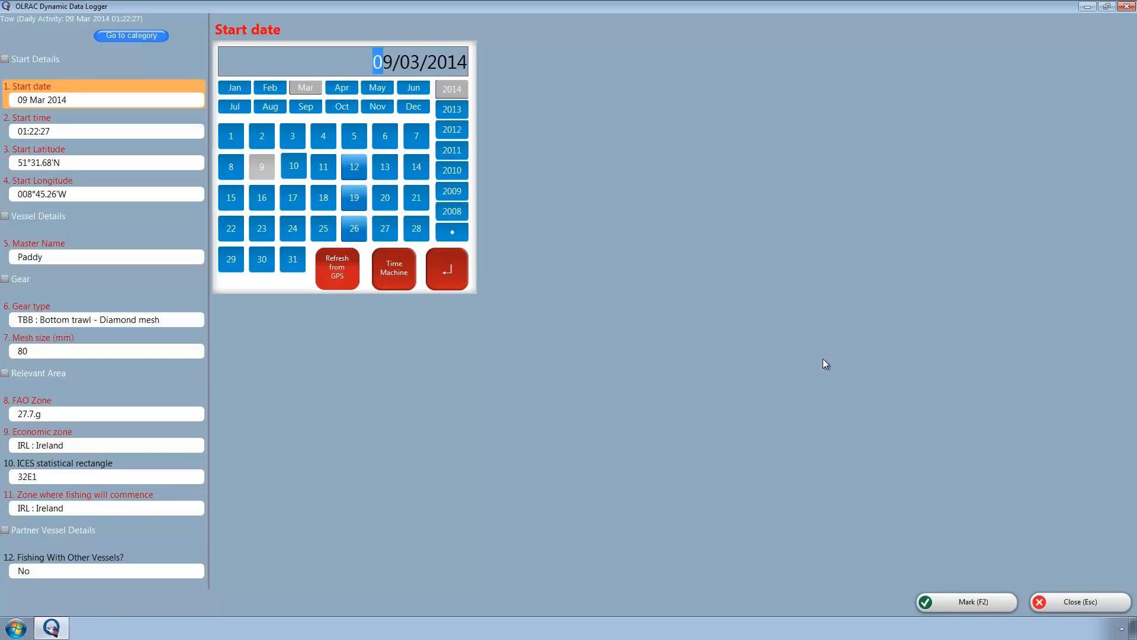
pyautogui.click(965, 600)
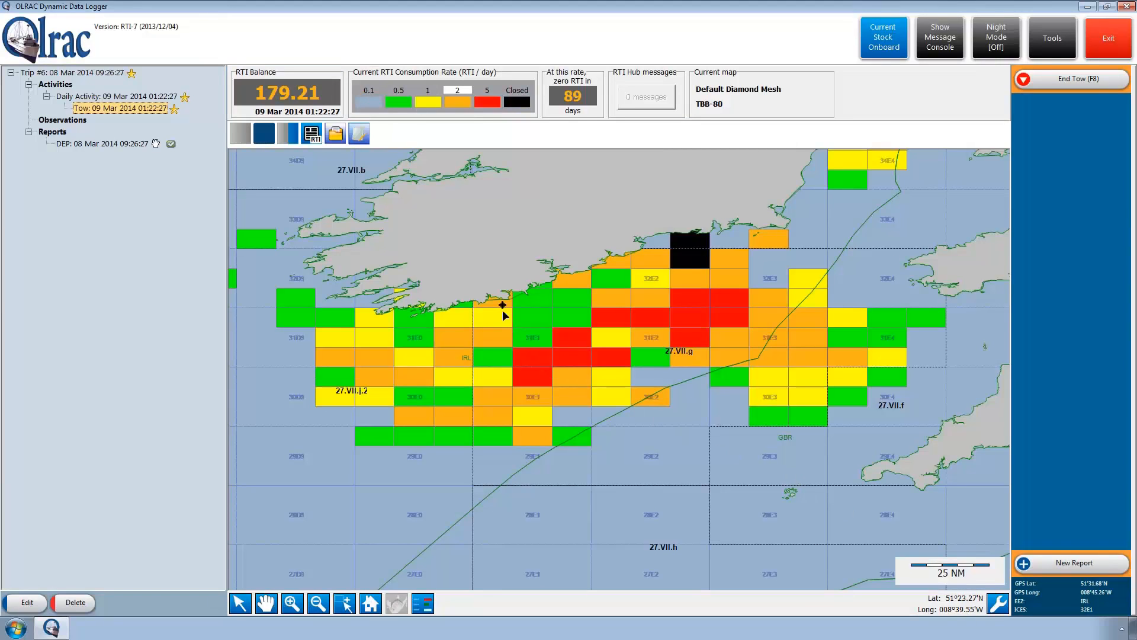
# Tow southwest to about 51°15.15'N, 009°21.63'W and end the tow with its prefilled details.
pyautogui.moveTo(501, 306); pyautogui.dragTo(432, 336)
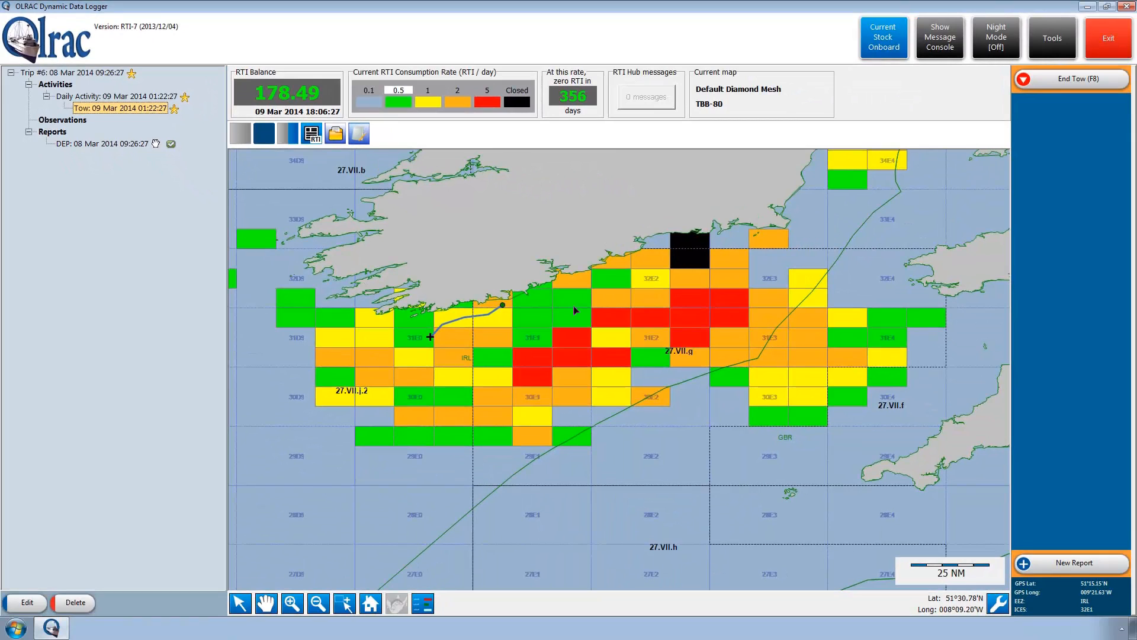
pyautogui.click(1043, 82)
pyautogui.click(941, 605)
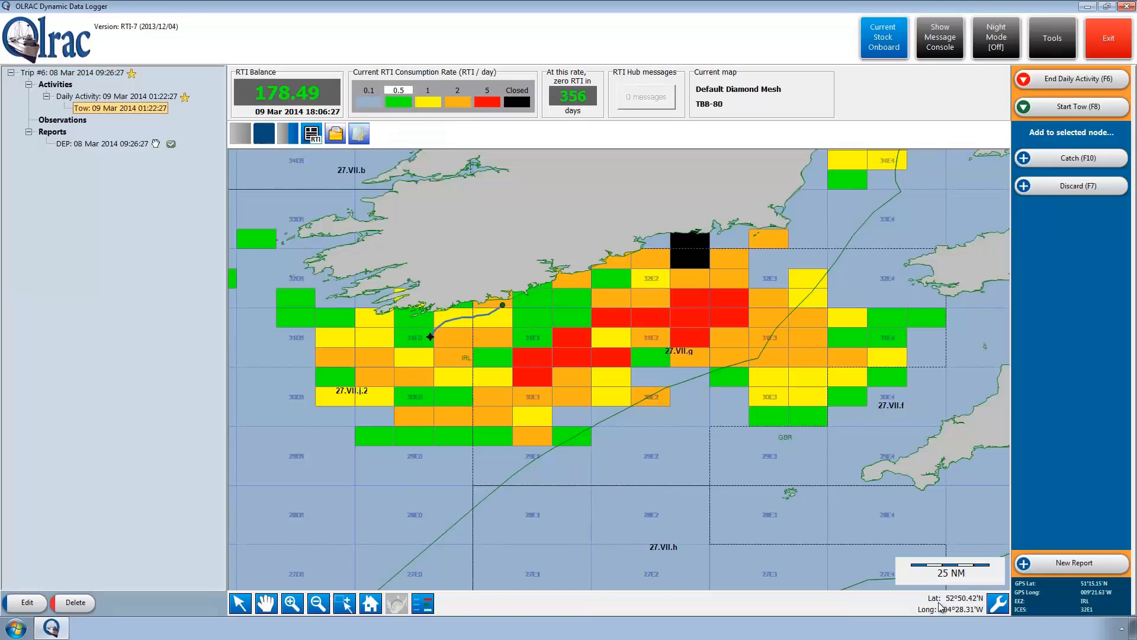
# Add a catch to the finished tow with 12 units of ALB-FIL-FRE-PRI-BOX-kg-25 and 25 units of HAD-FIL-FRE-PRI-BOX-kg-25.
pyautogui.click(1059, 159)
pyautogui.click(235, 71)
pyautogui.click(42, 368)
pyautogui.click(71, 369)
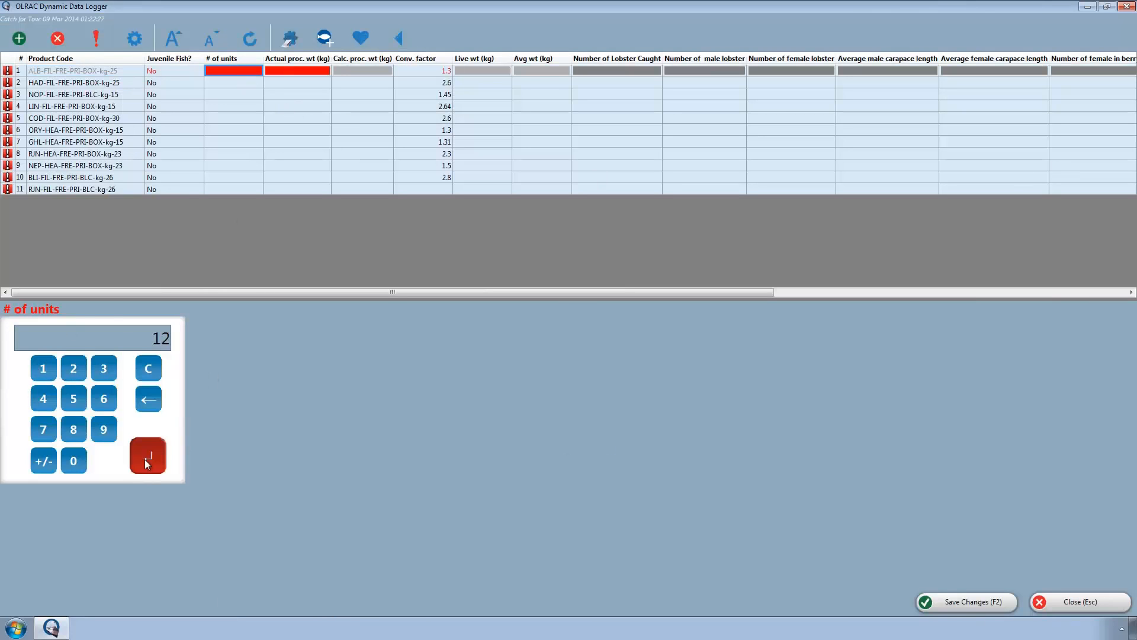
pyautogui.click(144, 468)
pyautogui.click(228, 82)
pyautogui.click(73, 369)
pyautogui.click(73, 396)
pyautogui.click(148, 456)
# Record 64 units of NOP-FIL-FRE-PRI-BLC-kg-15 and 35 units of LIN-FIL-FRE-PRI-BOX-kg-15 in the tow's catch.
pyautogui.click(234, 94)
pyautogui.click(103, 398)
pyautogui.click(42, 398)
pyautogui.click(148, 456)
pyautogui.click(234, 106)
pyautogui.click(104, 382)
pyautogui.click(73, 398)
pyautogui.click(148, 456)
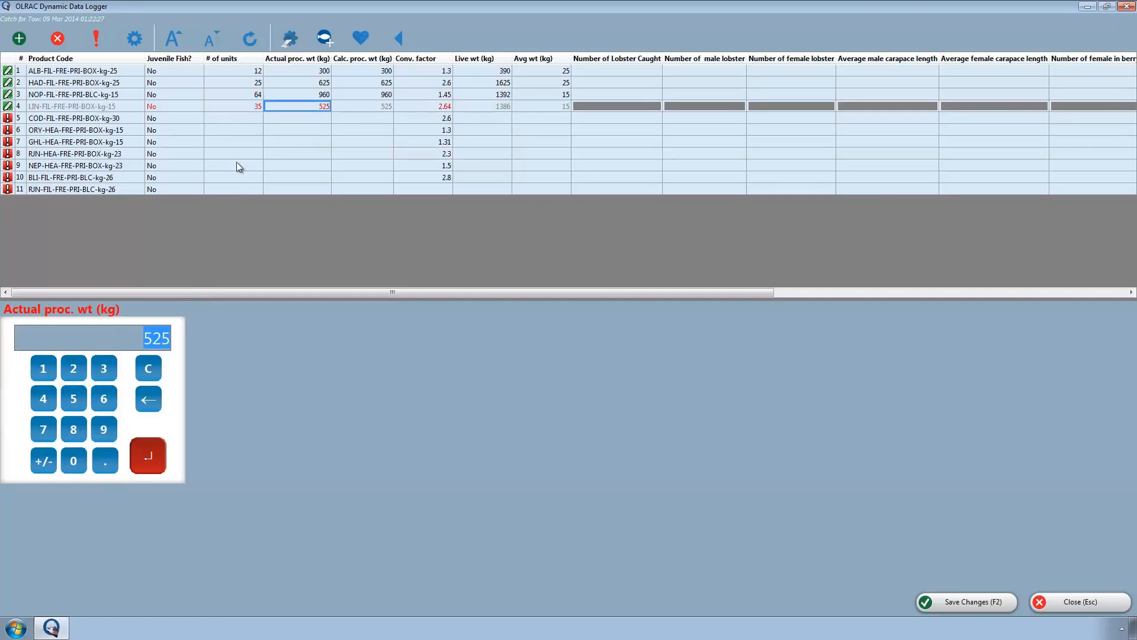
# Record 25 units of COD-FIL-FRE-PRI-BOX-kg-30 and 15 units of ORY-HEA-FRE-PRI-BOX-kg-15 in the tow's catch.
pyautogui.click(234, 118)
pyautogui.click(74, 369)
pyautogui.click(73, 398)
pyautogui.click(148, 456)
pyautogui.click(235, 129)
pyautogui.click(42, 369)
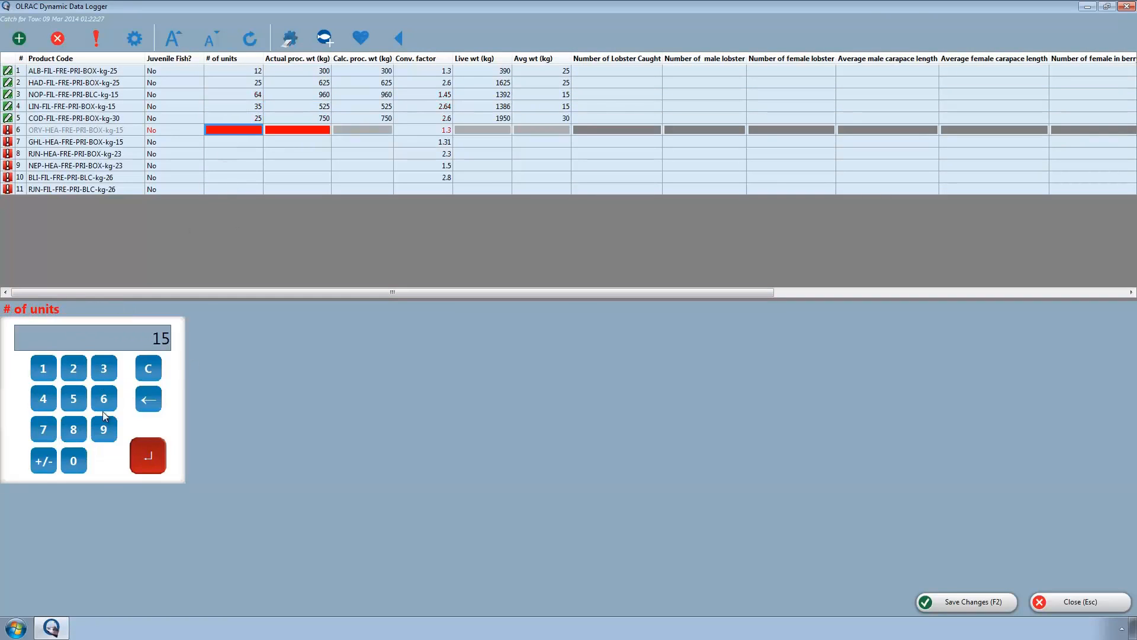
pyautogui.click(73, 398)
pyautogui.click(148, 456)
# Record 34 units of GHL-HEA-FRE-PRI-BOX-kg-15 and 21 units of RJN-HEA-FRE-PRI-BOX-kg-23 in the tow's catch.
pyautogui.click(104, 368)
pyautogui.click(42, 398)
pyautogui.click(148, 456)
pyautogui.click(247, 155)
pyautogui.click(73, 369)
pyautogui.click(43, 369)
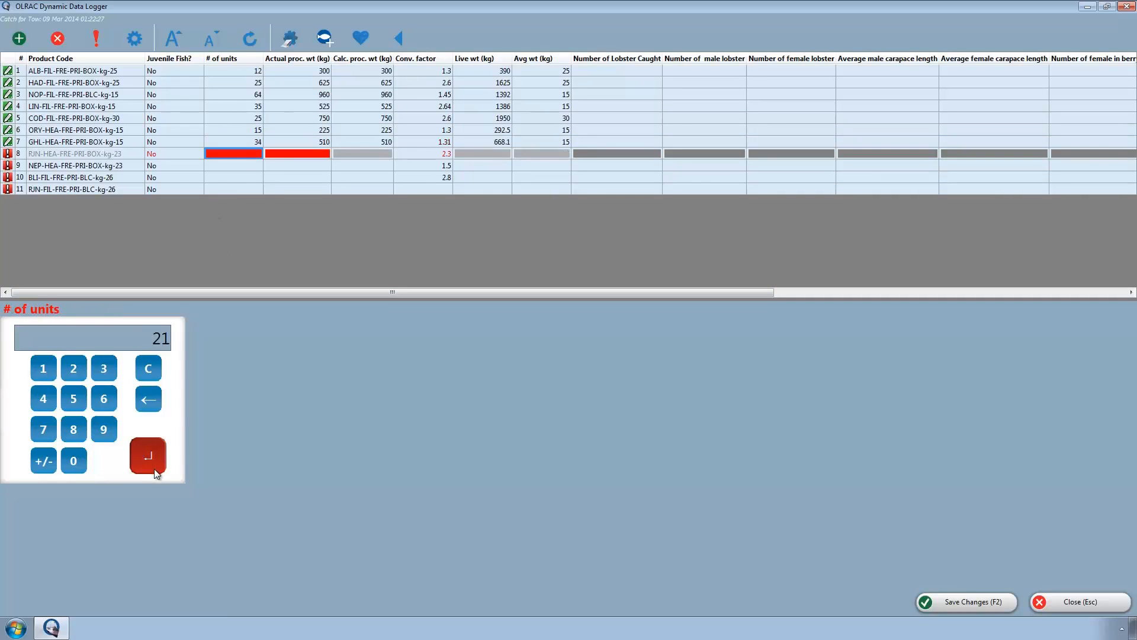
pyautogui.click(148, 456)
# Record 34 units of NEP-HEA-FRE-PRI-BOX-kg-23 and 25 units of BLI-FIL-FRE-PRI-BLC-kg-26 in the tow's catch.
pyautogui.click(104, 369)
pyautogui.click(43, 399)
pyautogui.click(148, 456)
pyautogui.click(73, 368)
pyautogui.click(74, 398)
pyautogui.click(148, 457)
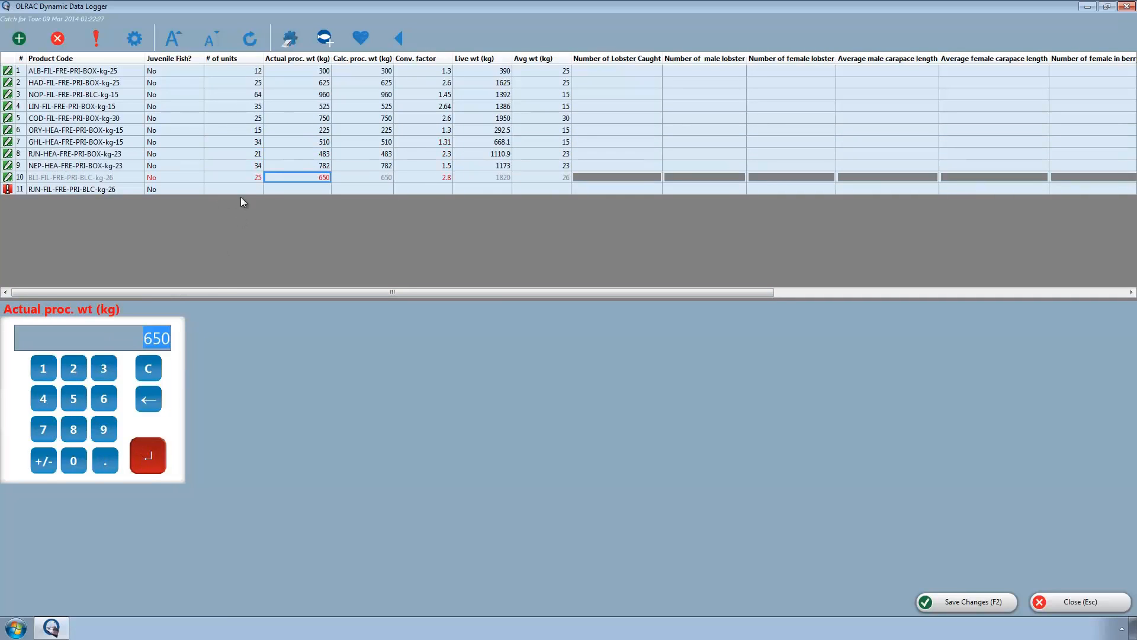
# Record 15 units of RJN-FIL-FRE-PRI-BLC-kg-26, the last product in the tow's catch.
pyautogui.click(234, 189)
pyautogui.click(43, 368)
pyautogui.click(74, 398)
pyautogui.click(148, 456)
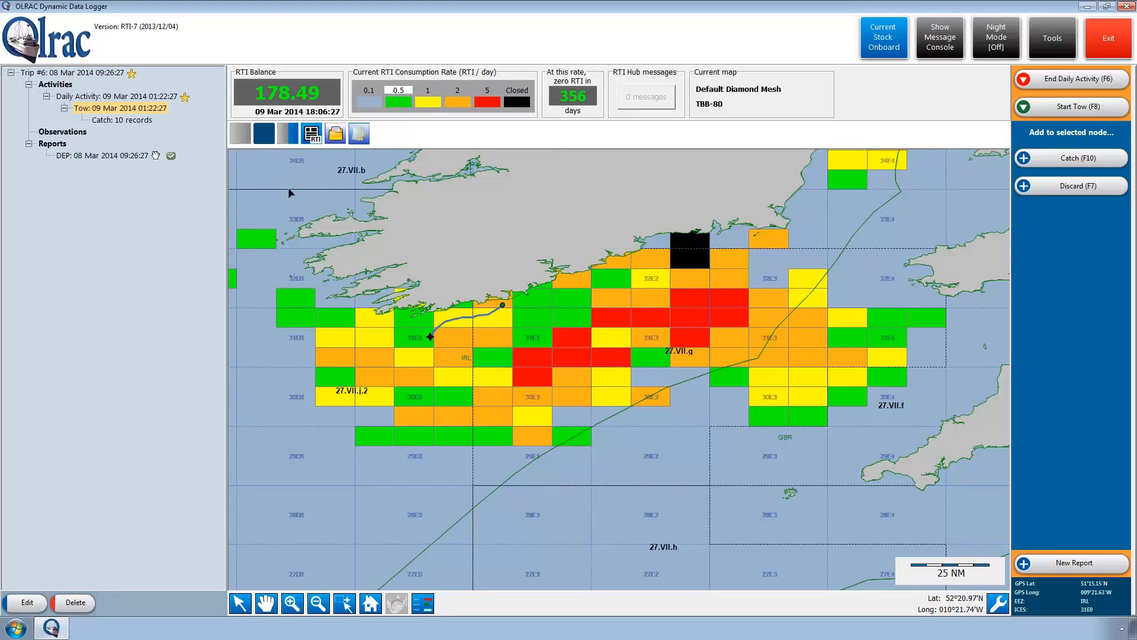
# Open the finished tow for editing and set its missing fishing depth to 45 m.
pyautogui.doubleClick(140, 110)
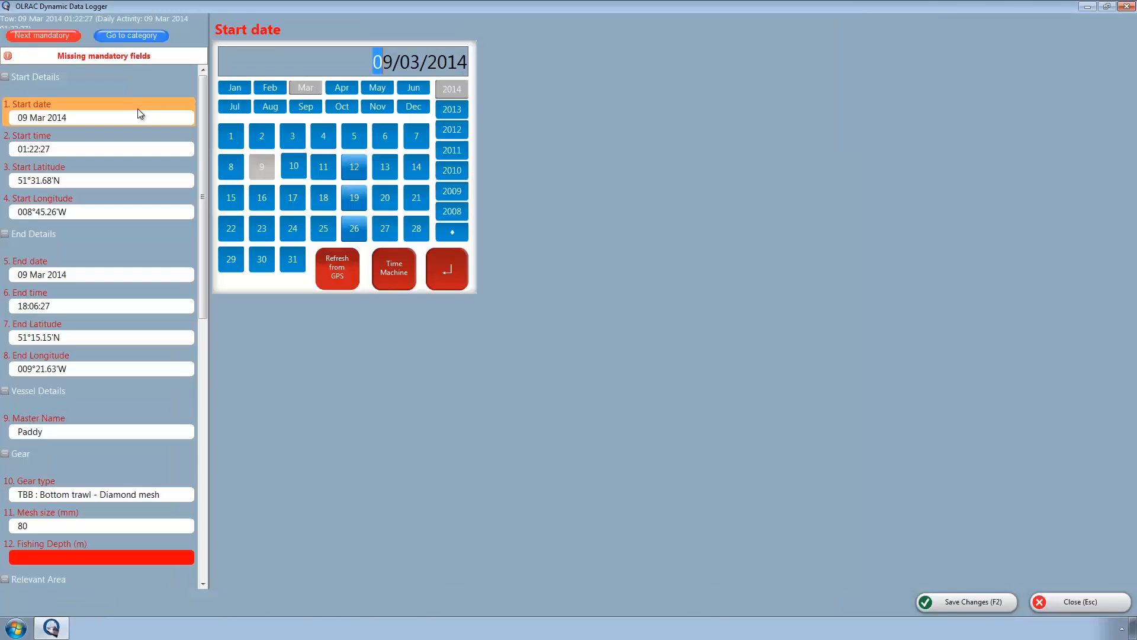
pyautogui.click(115, 558)
pyautogui.click(254, 121)
pyautogui.click(284, 121)
pyautogui.click(357, 176)
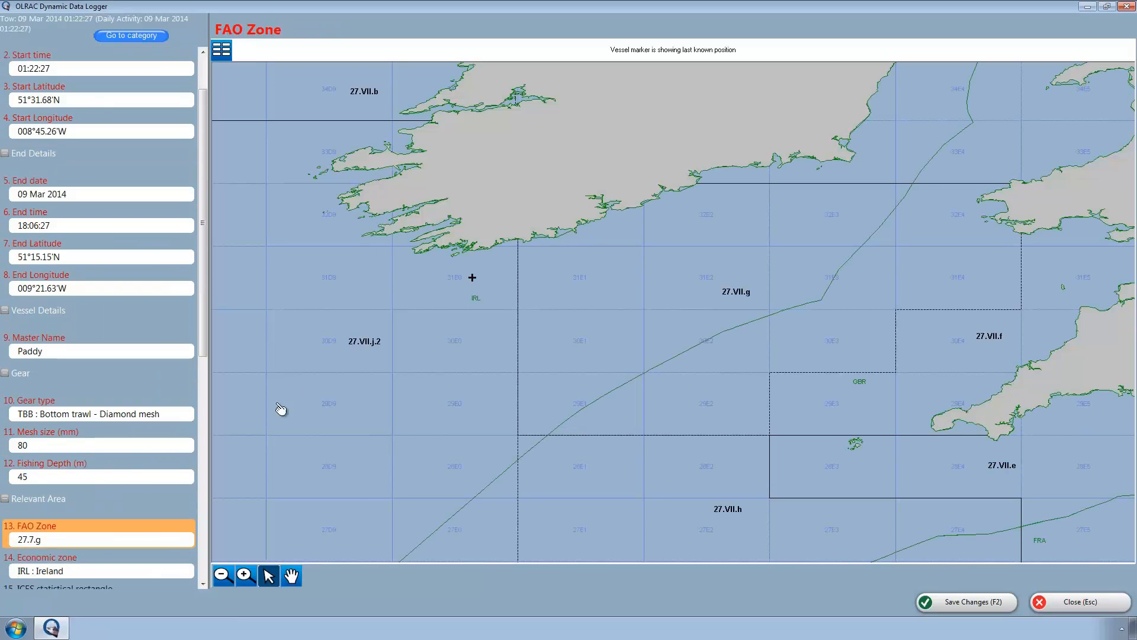
# Fill in the tow's environmental details: weather Snow, wind 07 Sea heaps up, cloud type Cumulus, cloud cover 1/8, moon phase Last quarter.
pyautogui.moveTo(200, 336); pyautogui.dragTo(218, 513)
pyautogui.click(140, 475)
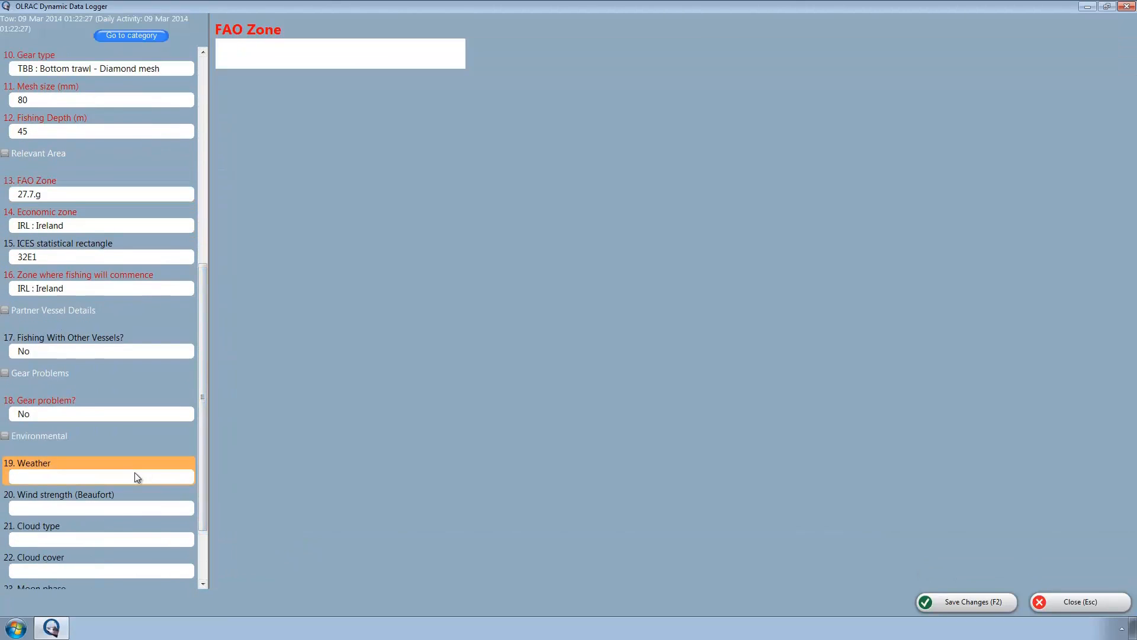
pyautogui.click(413, 237)
pyautogui.click(420, 203)
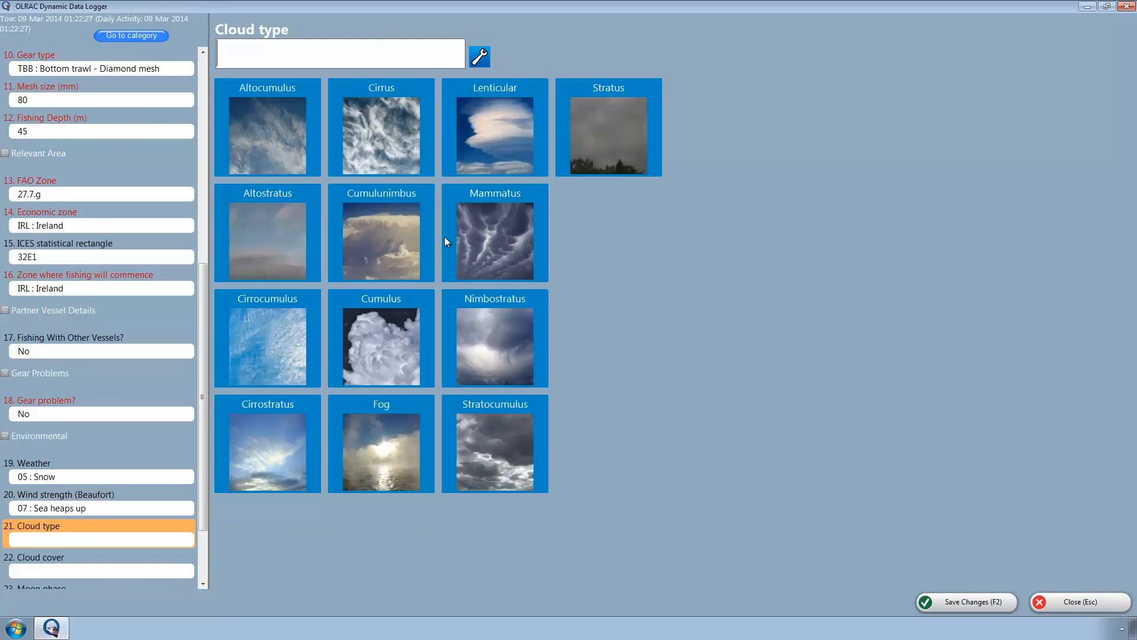
pyautogui.click(405, 332)
pyautogui.click(283, 247)
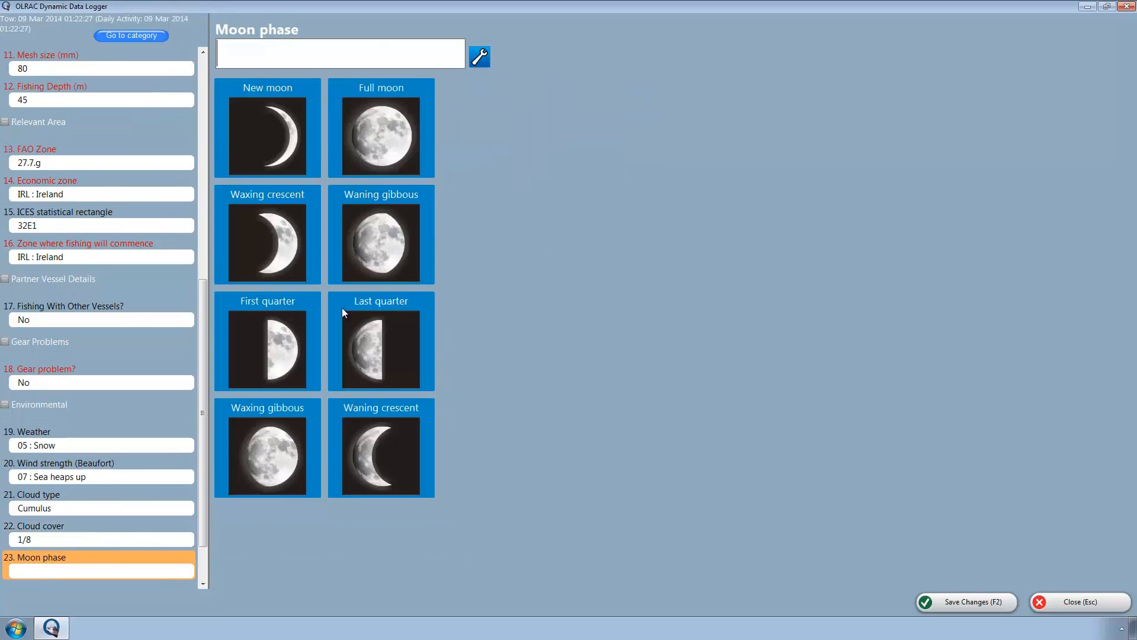
pyautogui.click(374, 340)
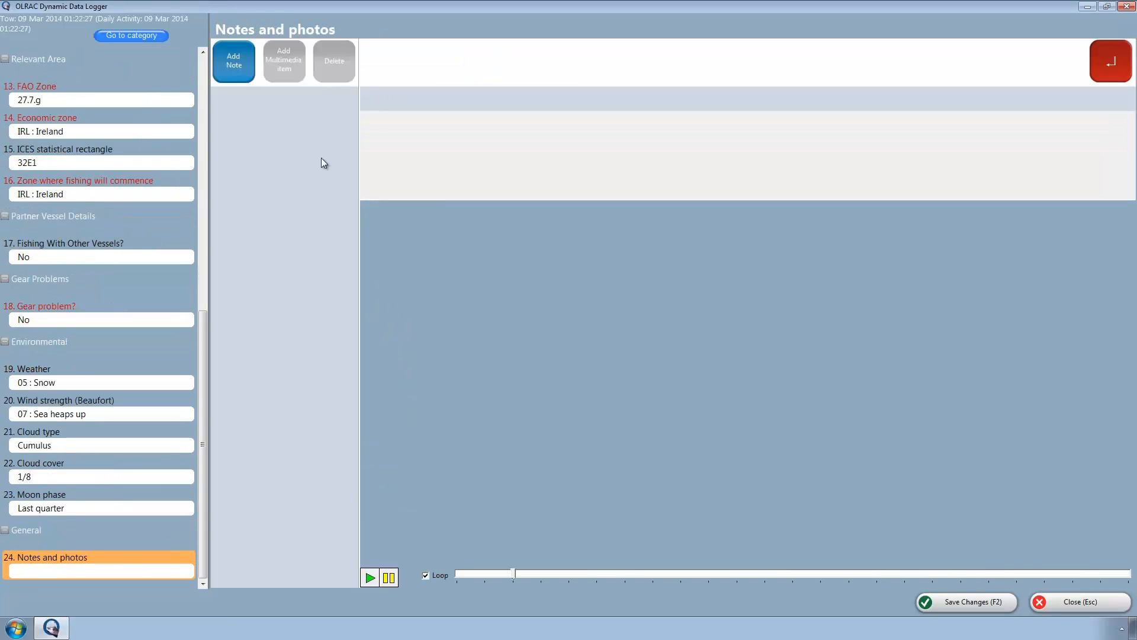
# Add a note titled "Birds Feeding on Net" to the tow, attach the trawler photo and enter the text "Birds feeding on net".
pyautogui.click(242, 68)
pyautogui.write('B')
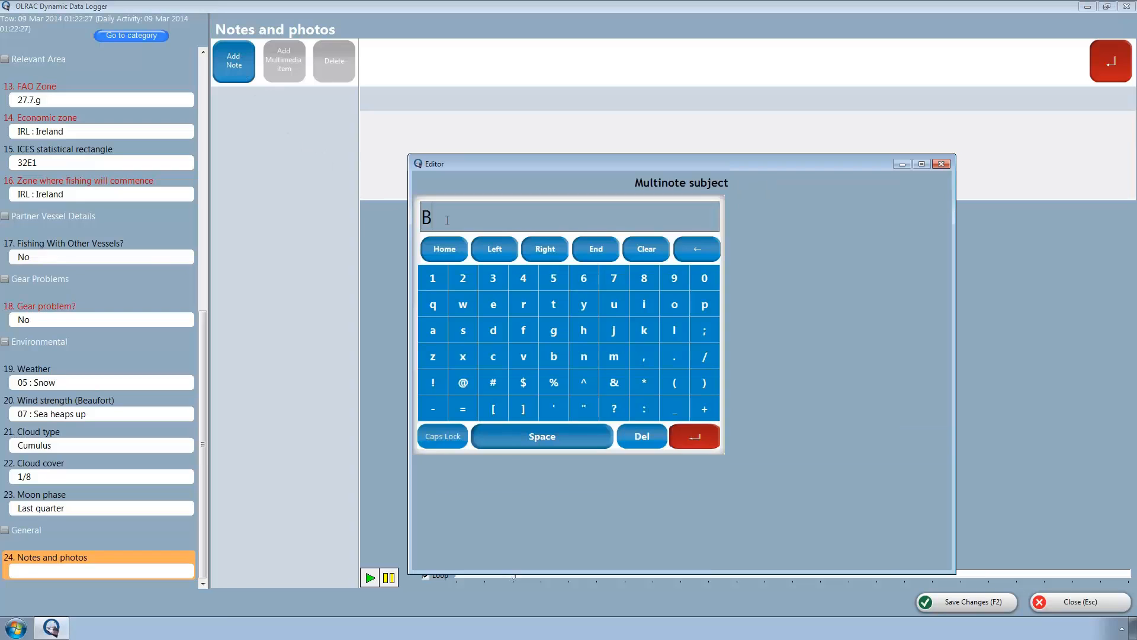
pyautogui.write('irds Feeding on Net')
pyautogui.press('Return')
pyautogui.click(265, 77)
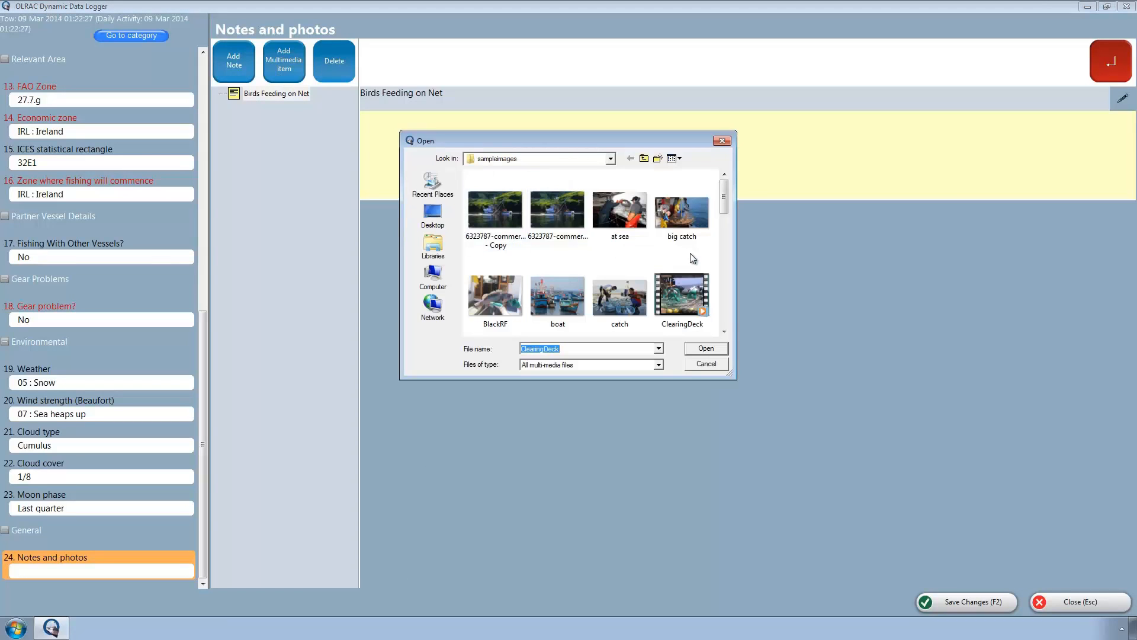
pyautogui.scroll(-10, 706, 261)
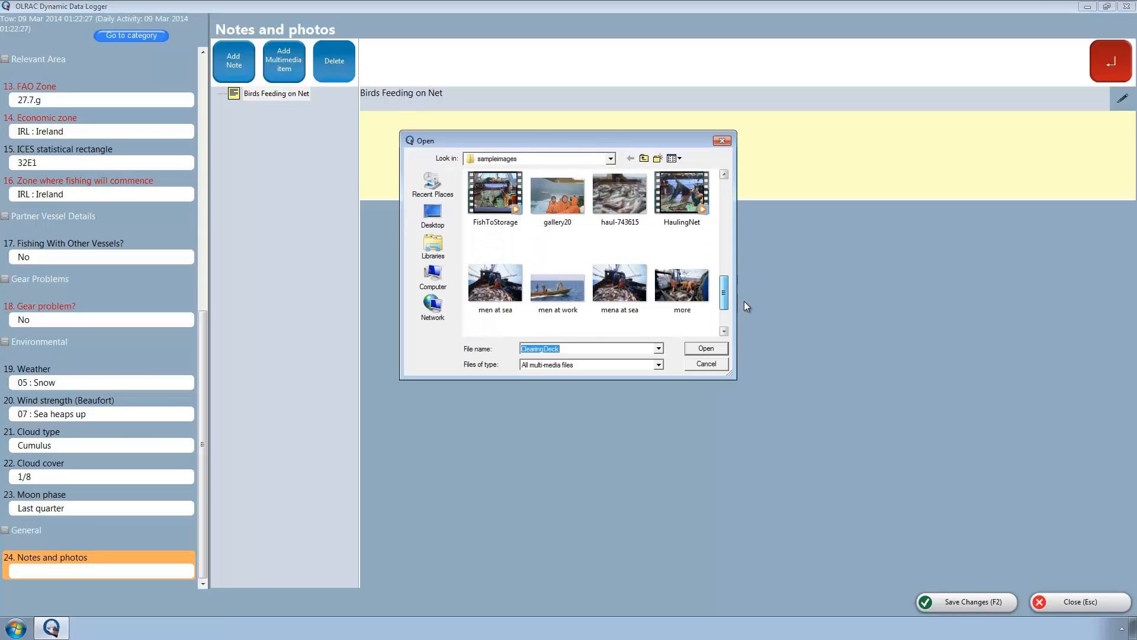
pyautogui.doubleClick(692, 306)
pyautogui.write('Birds feeding on net  ')
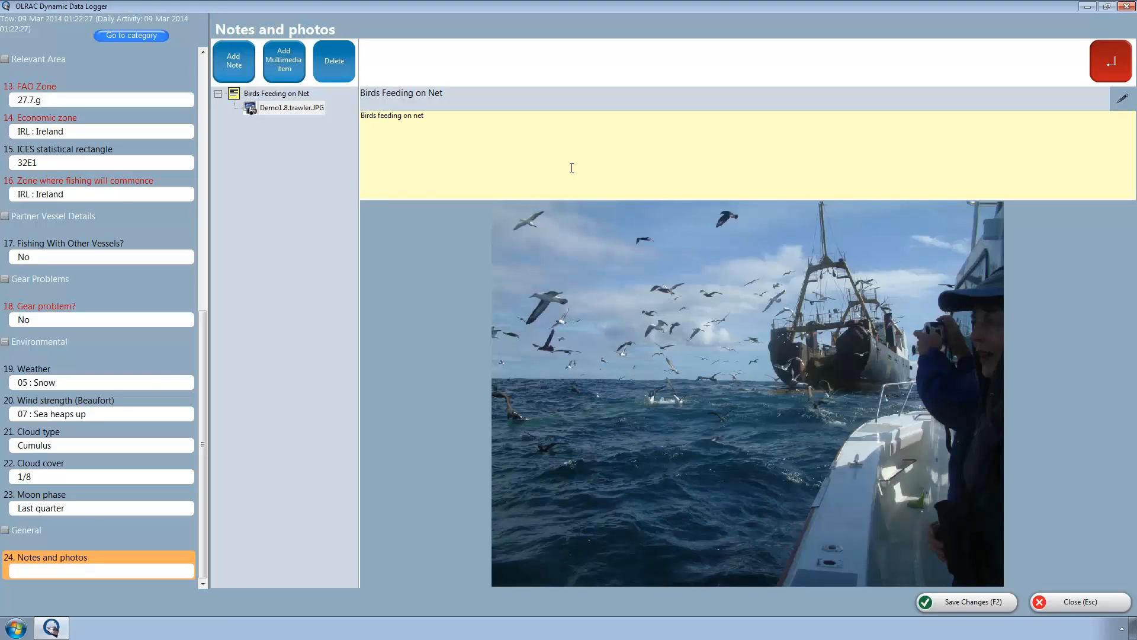
# Add the text "Fishermen clearing deck" to the note, attach the ClearingDeck video and save the tow.
pyautogui.write('Fishermen clearing deck')
pyautogui.click(305, 77)
pyautogui.click(682, 296)
pyautogui.click(705, 349)
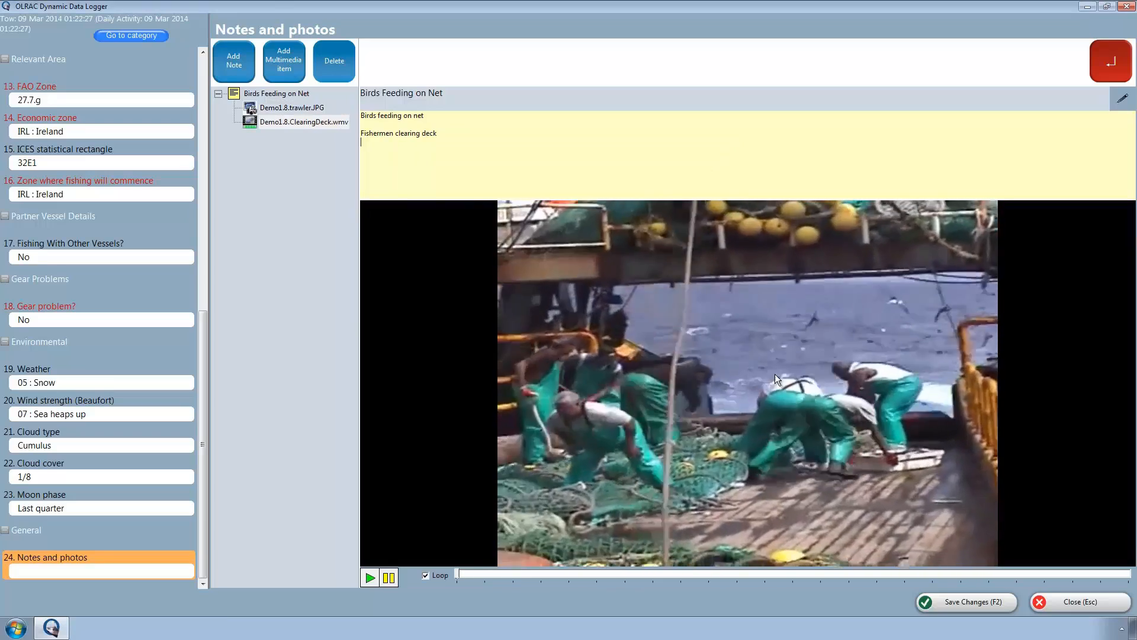
pyautogui.click(976, 600)
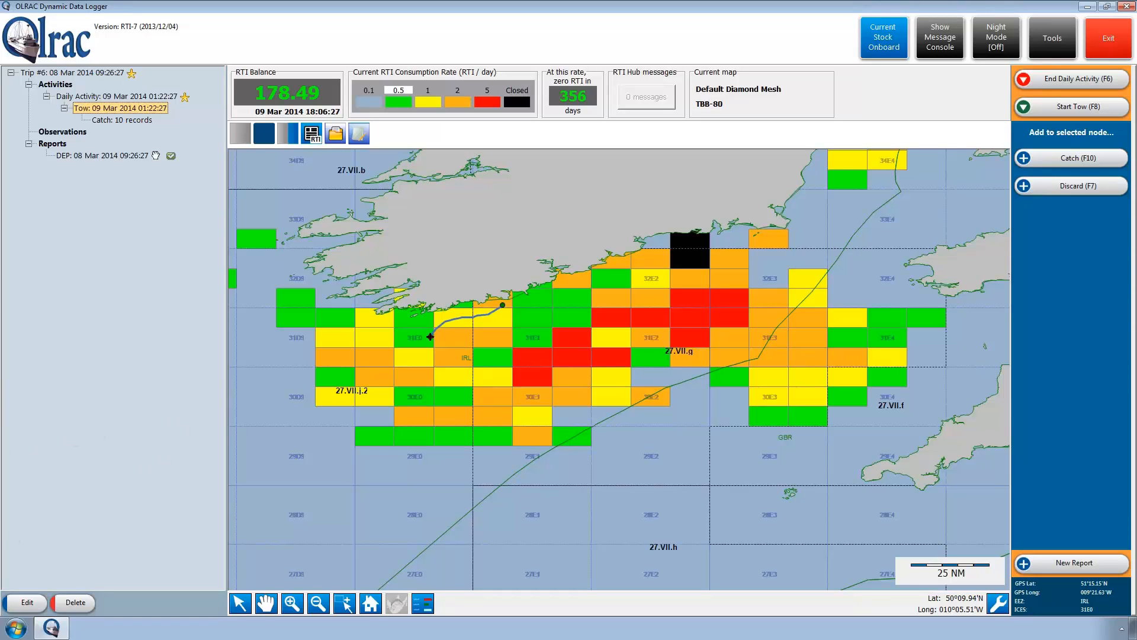
# Move the vessel south to about 50°51.71'N, 009°29.44'W.
pyautogui.click(427, 338)
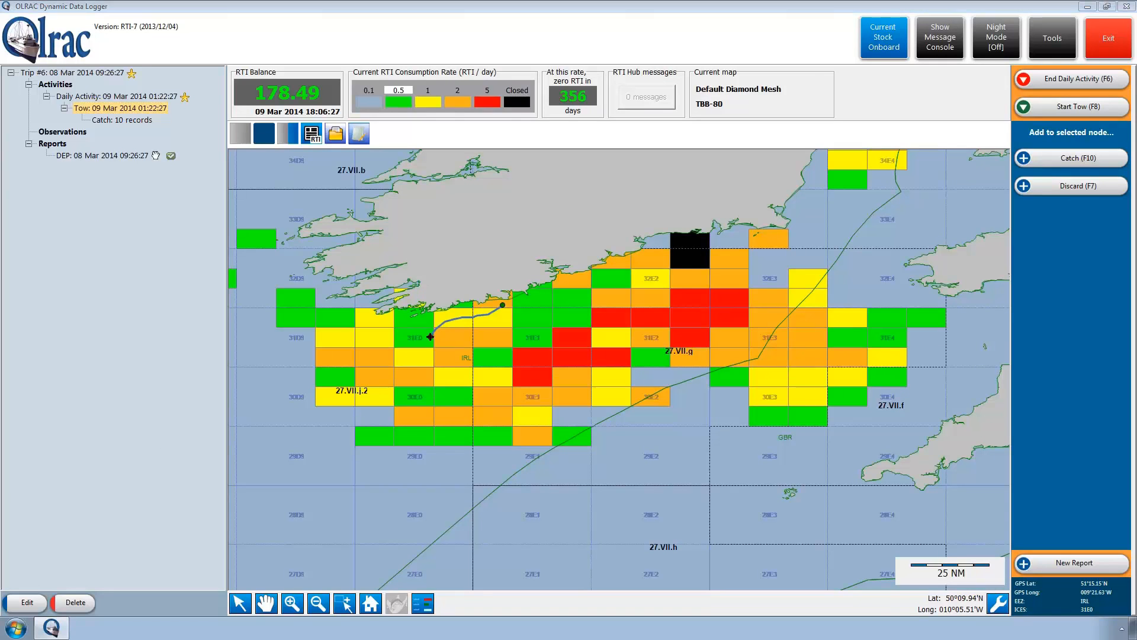
pyautogui.moveTo(800, 274); pyautogui.dragTo(800, 393)
pyautogui.click(491, 337)
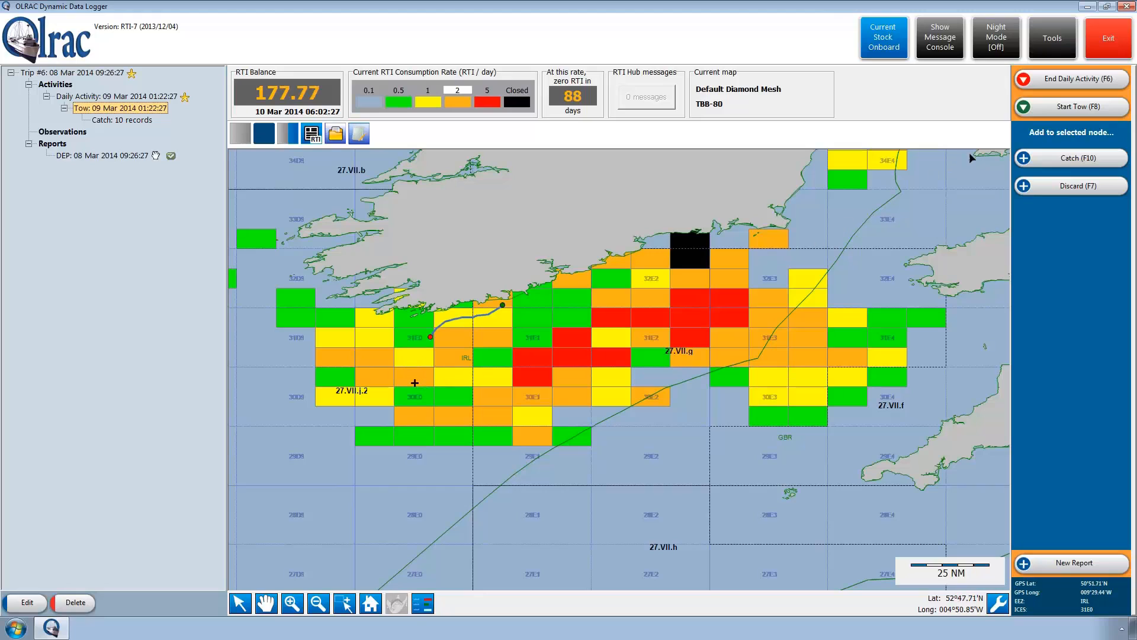
# Start a new tow with gear type TBN : Bottom trawl - Square mesh and mesh size 100 mm, acknowledging the map change.
pyautogui.click(1069, 111)
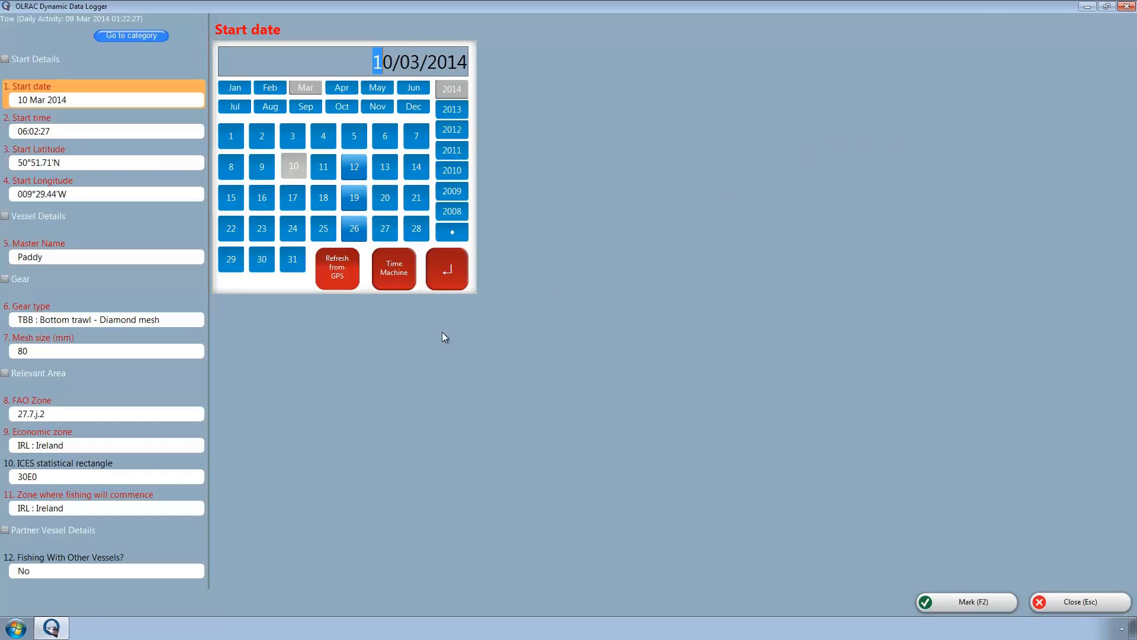
pyautogui.click(158, 320)
pyautogui.click(263, 198)
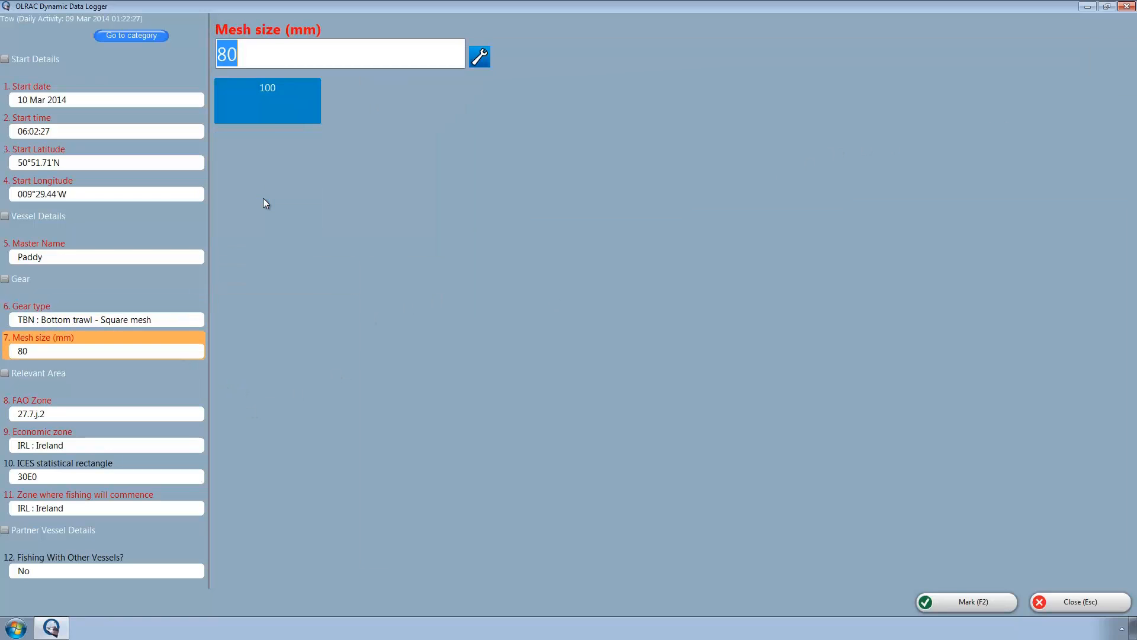
pyautogui.click(268, 95)
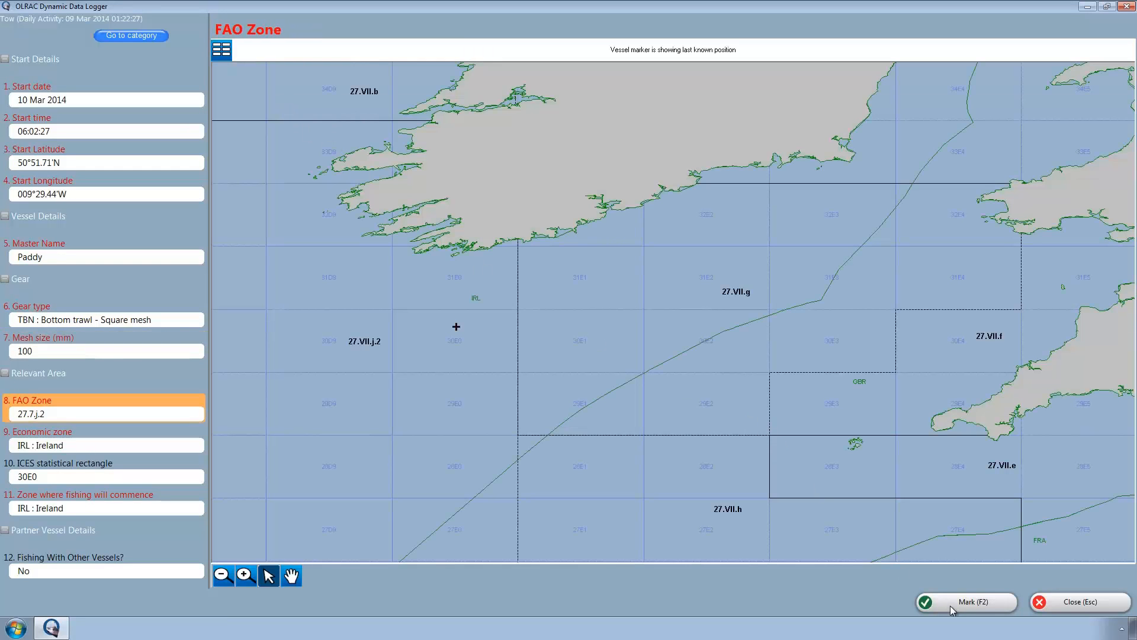
pyautogui.click(952, 608)
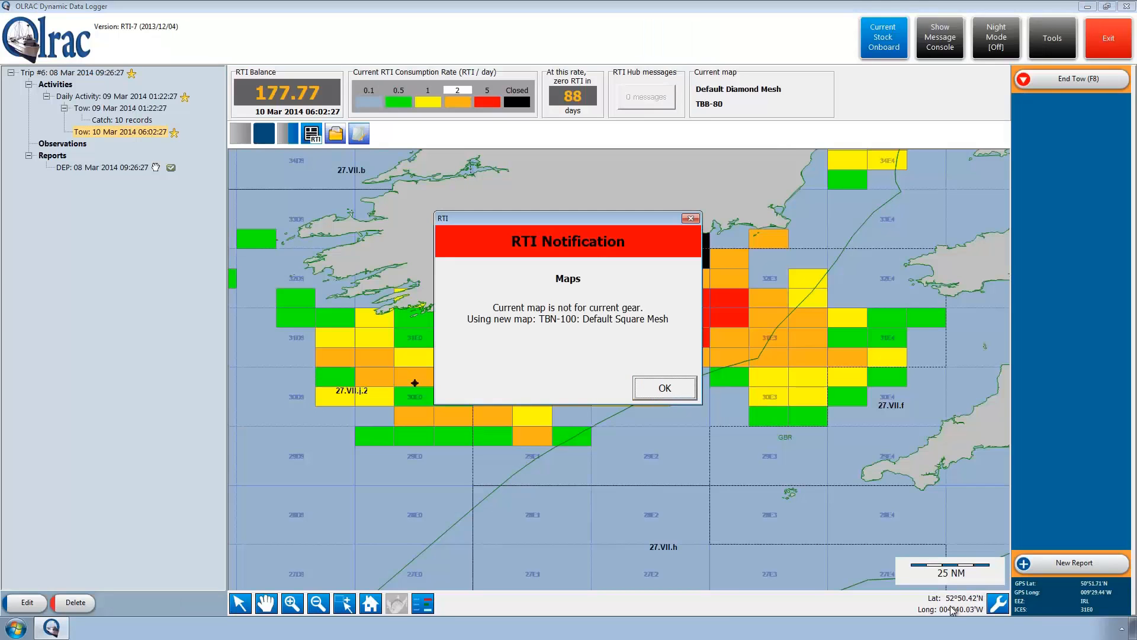
pyautogui.click(664, 388)
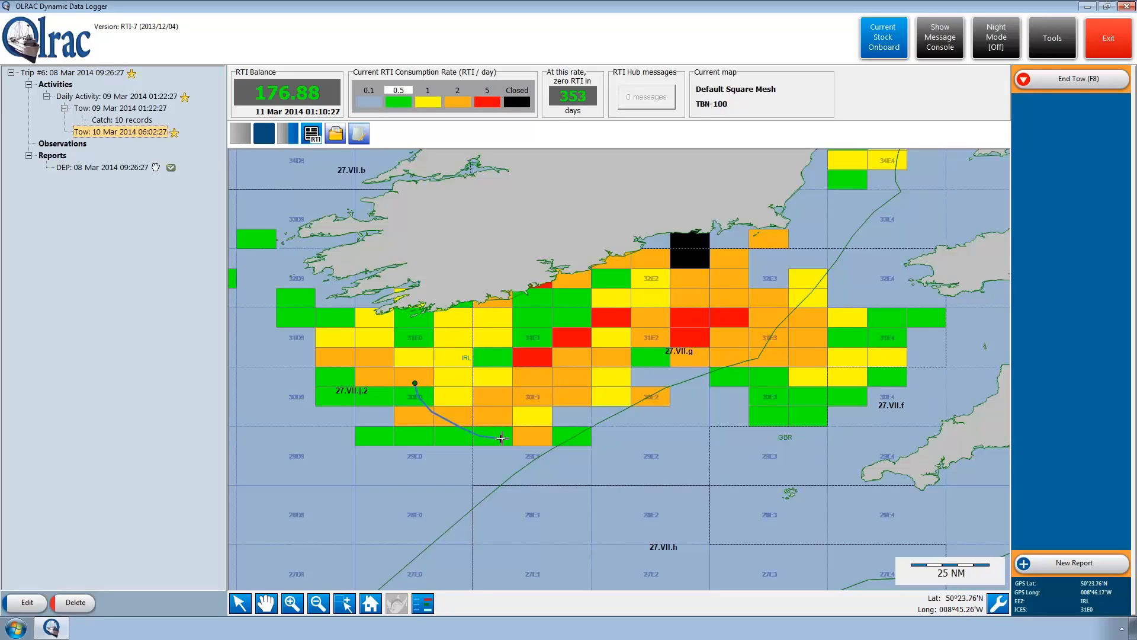
# End the square-mesh tow at about 50°23.76'N, 008°45.26'W with its prefilled details and dismiss the map notification.
pyautogui.click(1074, 85)
pyautogui.click(965, 602)
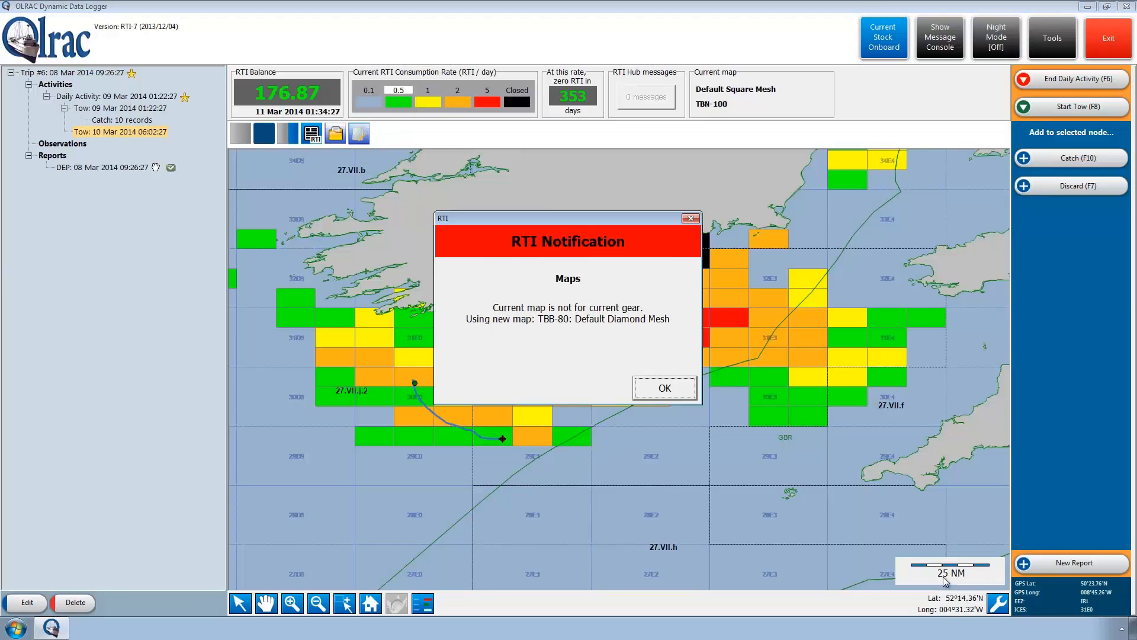
pyautogui.click(675, 386)
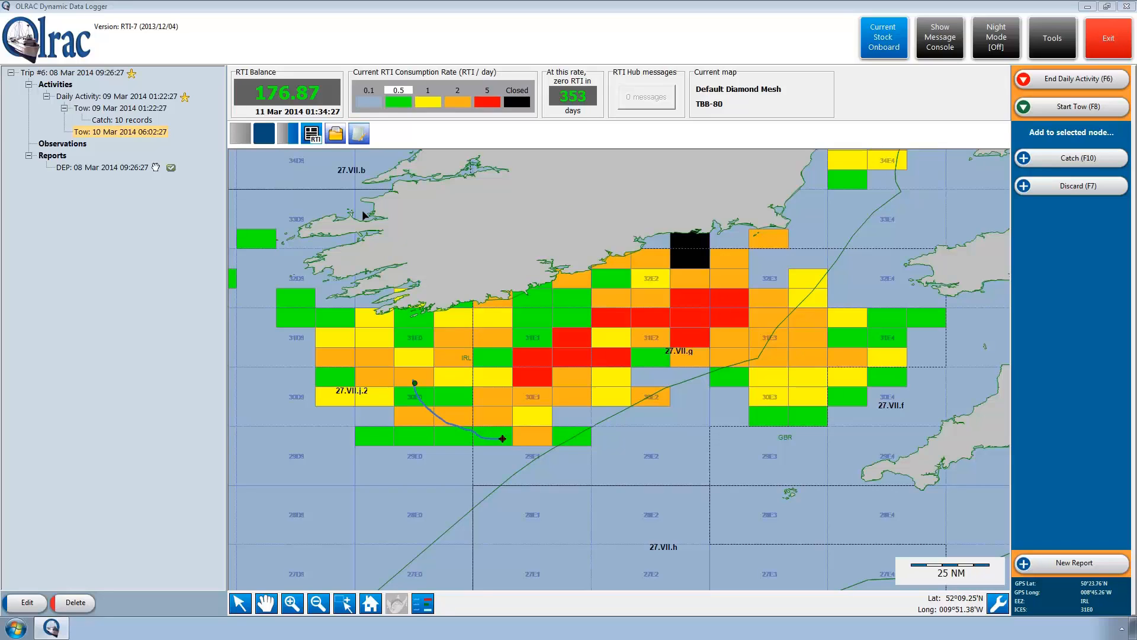
# In the shore-side RTI management, deactivate both default maps and select the two leatherback turtle protection maps for sending.
pyautogui.rightClick(308, 102)
pyautogui.click(340, 126)
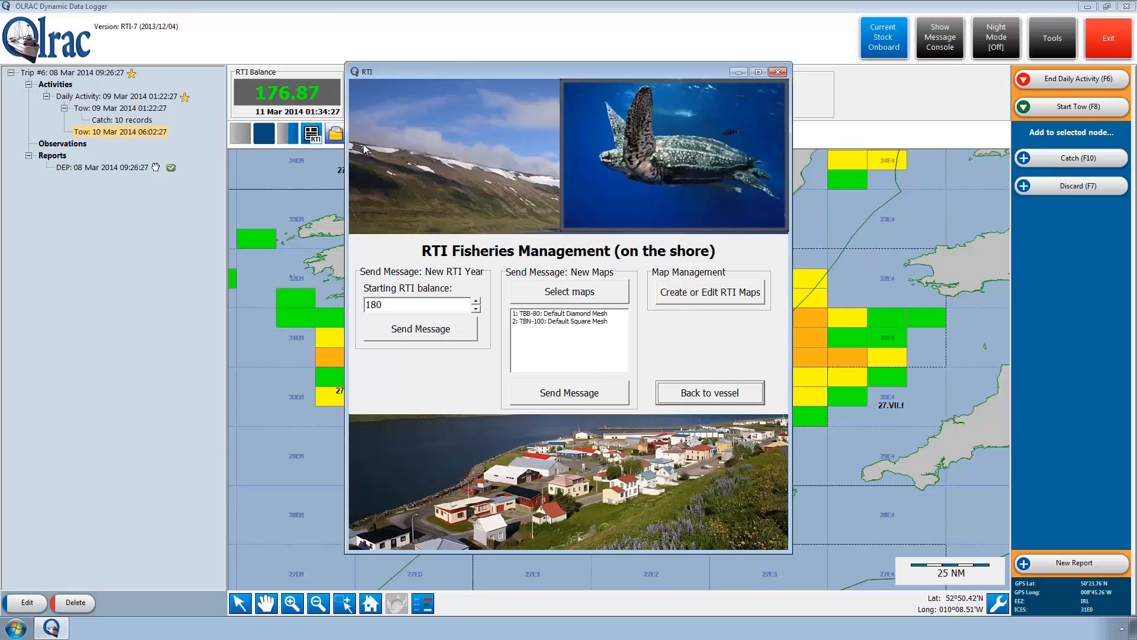
pyautogui.click(537, 304)
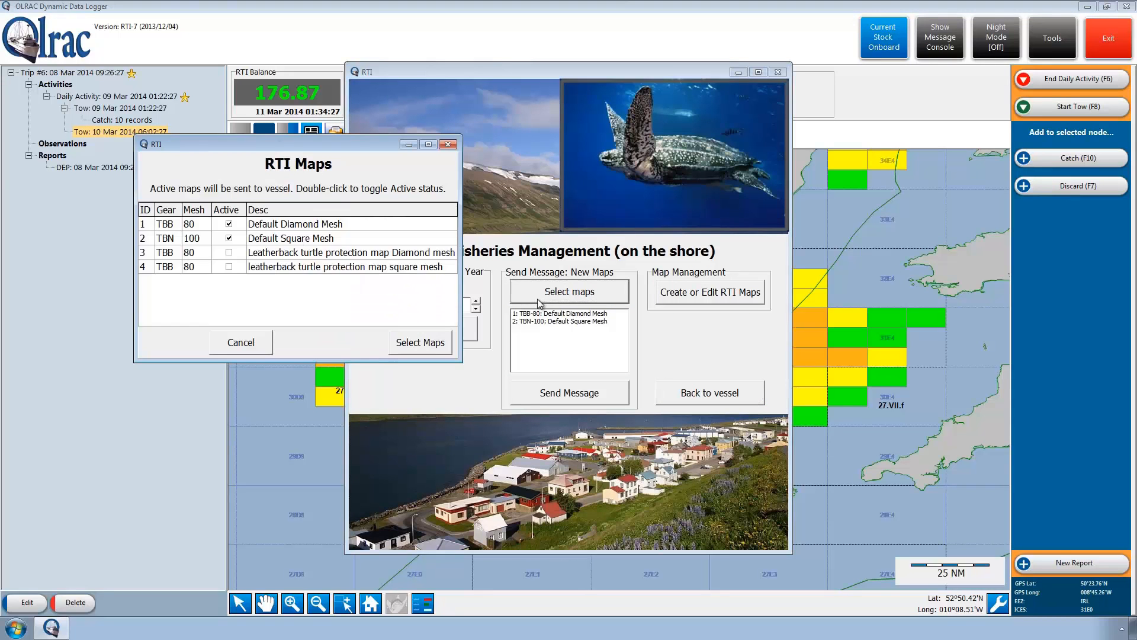
pyautogui.doubleClick(230, 239)
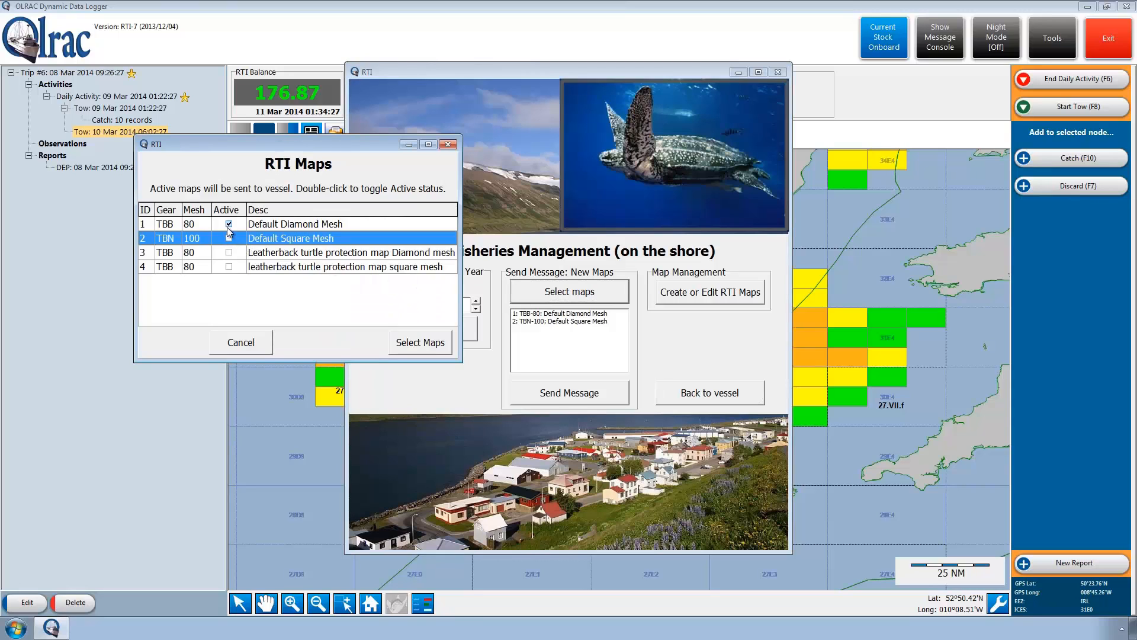
pyautogui.doubleClick(229, 224)
pyautogui.doubleClick(229, 253)
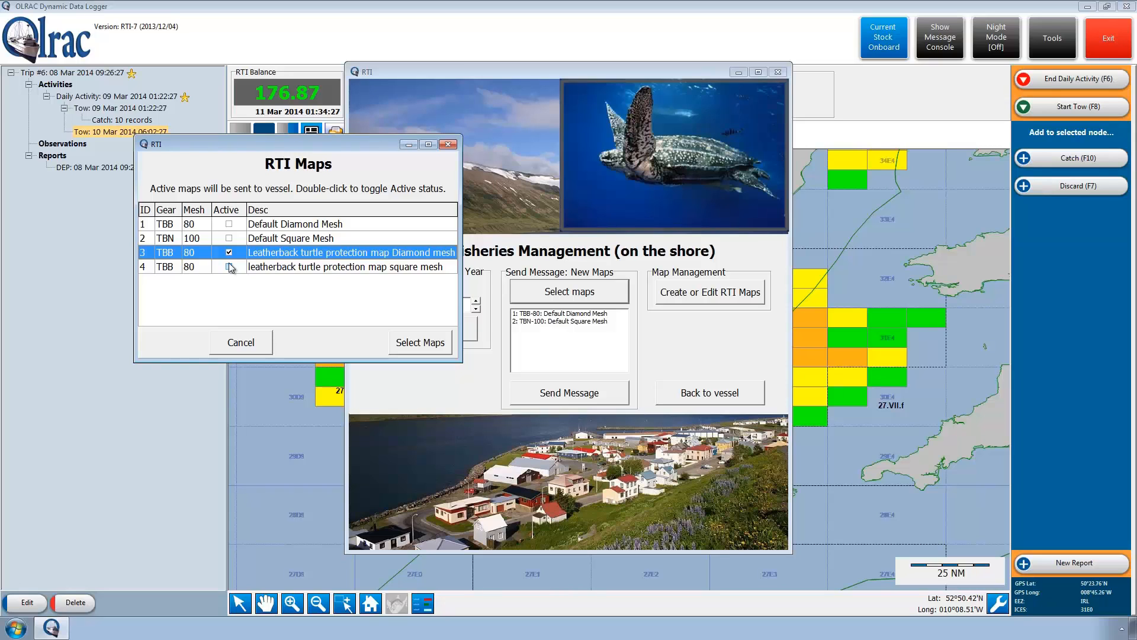
pyautogui.doubleClick(230, 268)
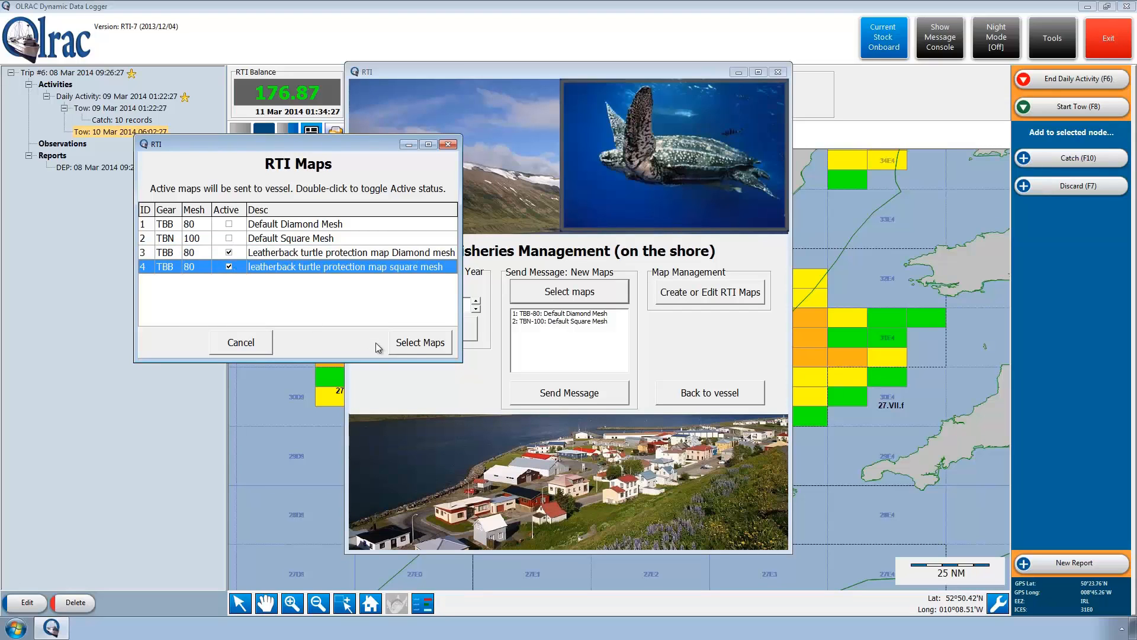
pyautogui.click(413, 343)
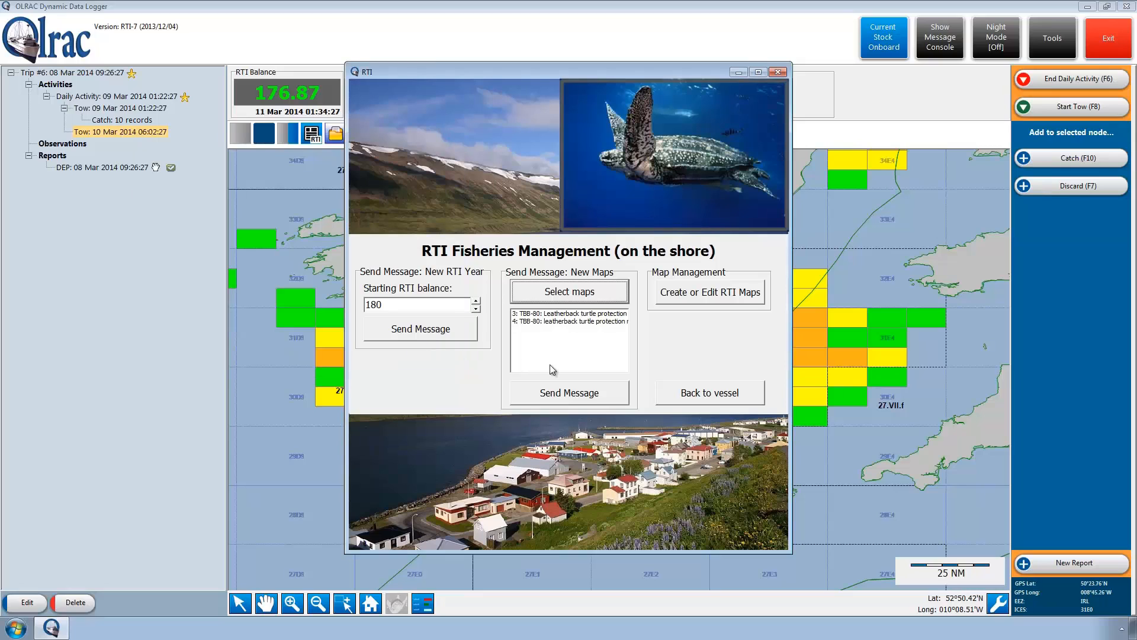
# Send the selected maps to the vessel, return to the vessel view and acknowledge the received map message.
pyautogui.click(562, 393)
pyautogui.click(686, 377)
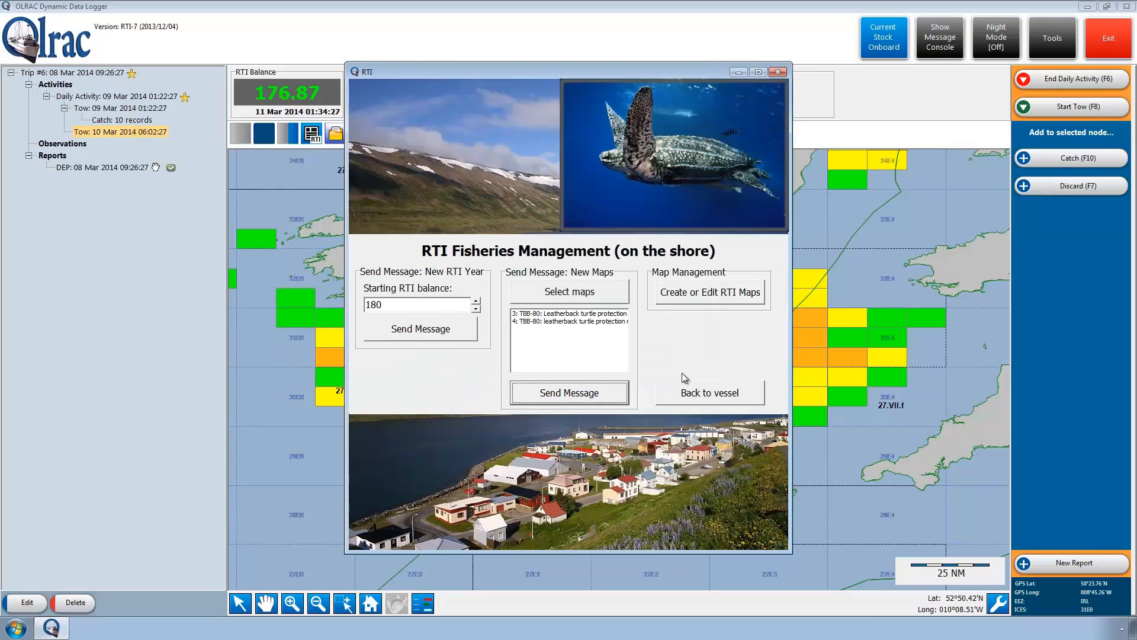
pyautogui.click(696, 395)
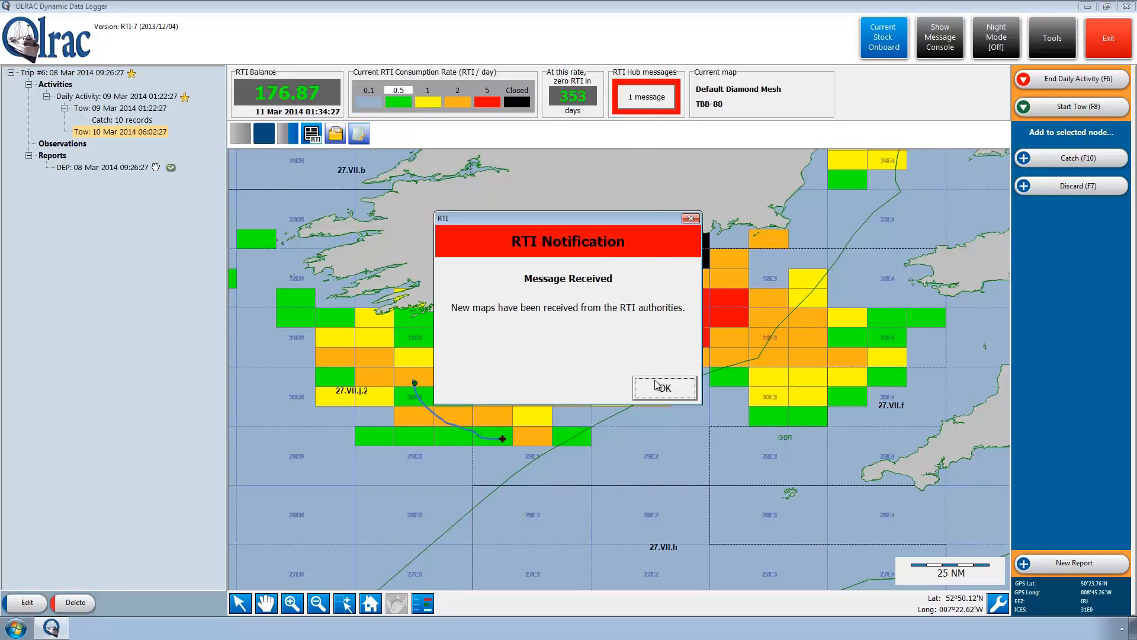
pyautogui.click(658, 385)
pyautogui.click(656, 386)
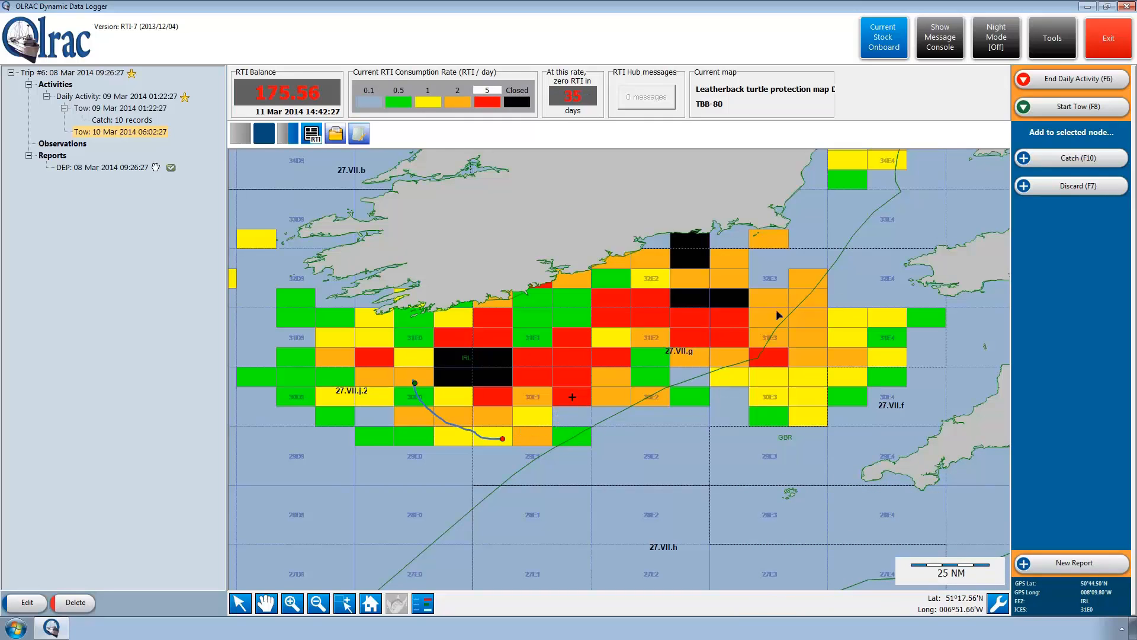
# Start a new tow with gear type TBB : Bottom trawl - Diamond mesh and mesh size 80 mm.
pyautogui.click(1073, 109)
pyautogui.click(183, 305)
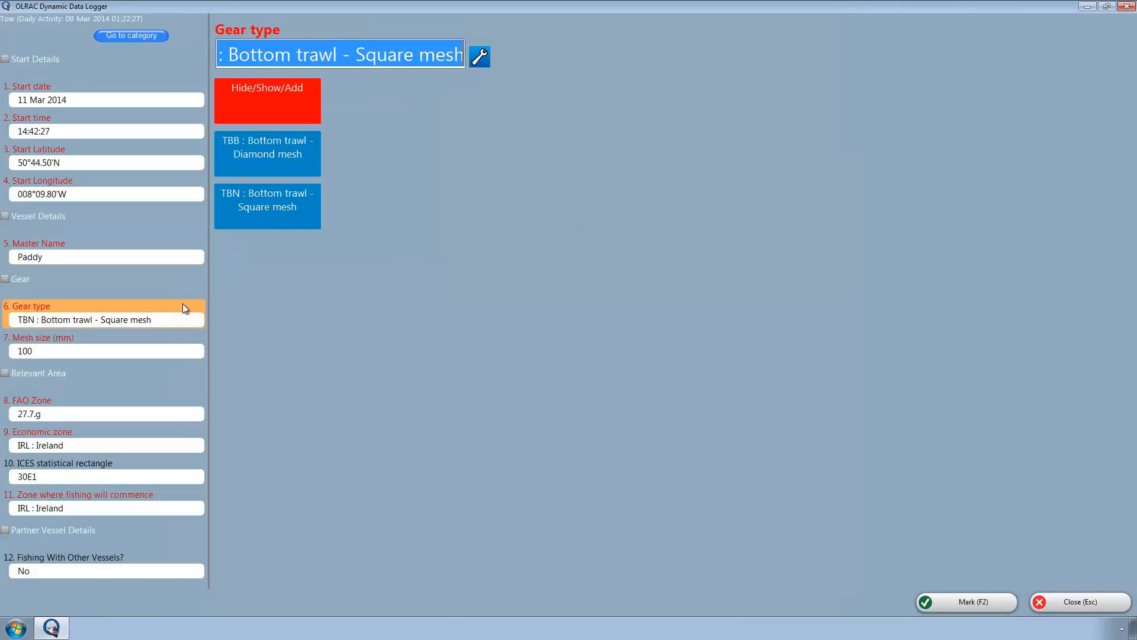
pyautogui.click(301, 172)
pyautogui.click(293, 105)
pyautogui.press('F2')
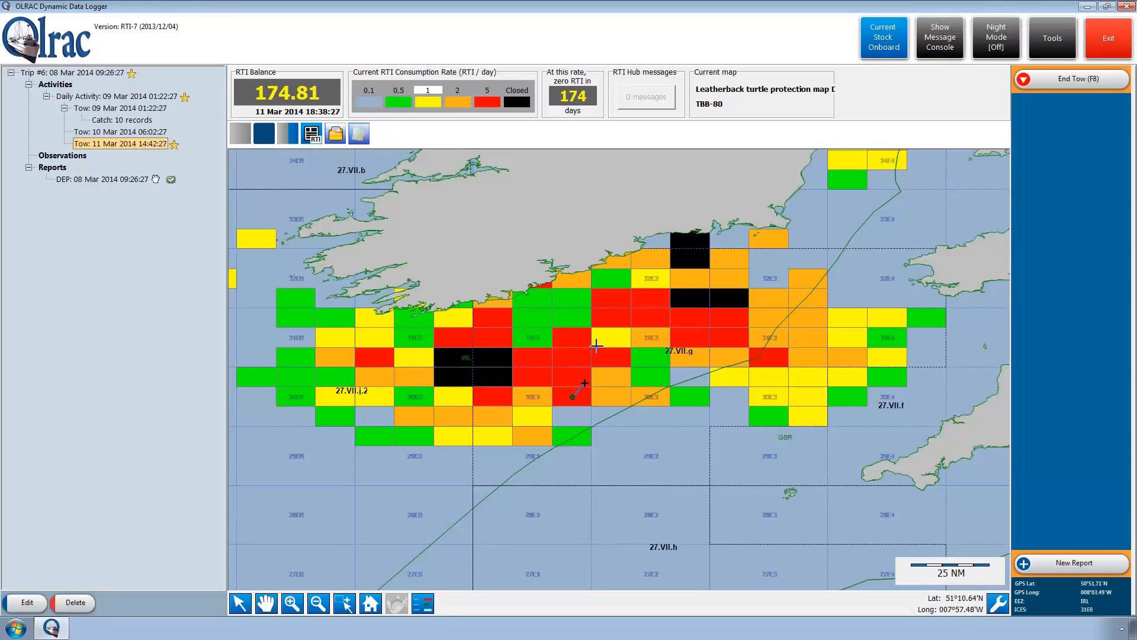
# End the diamond-mesh tow at about 51°23.27'N, 007°55.68'W and close the daily activity, keeping the prefilled details.
pyautogui.press('F8')
pyautogui.press('F2')
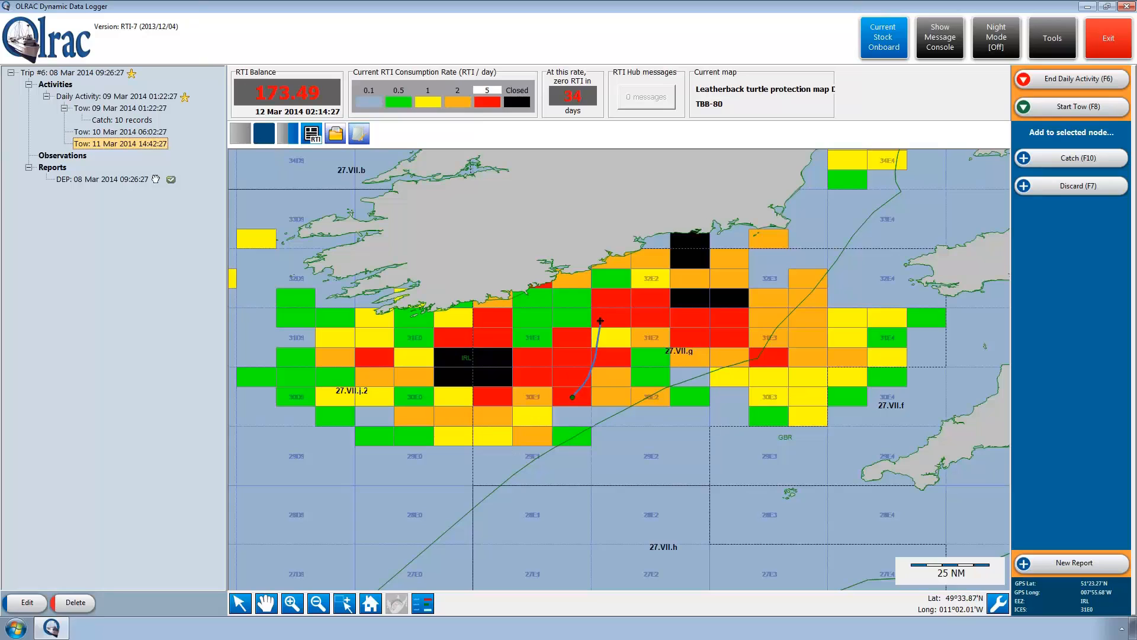
pyautogui.press('F6')
pyautogui.press('F2')
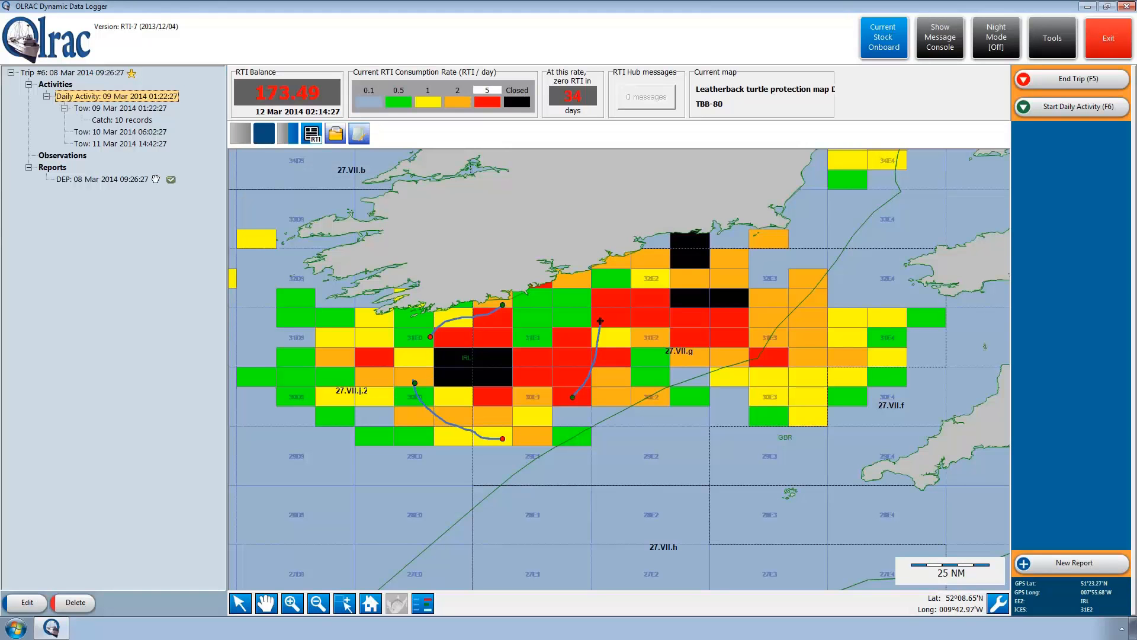
# Generate the FAR fishing activity reports for the tows up to and including 11/03/2014.
pyautogui.click(1045, 563)
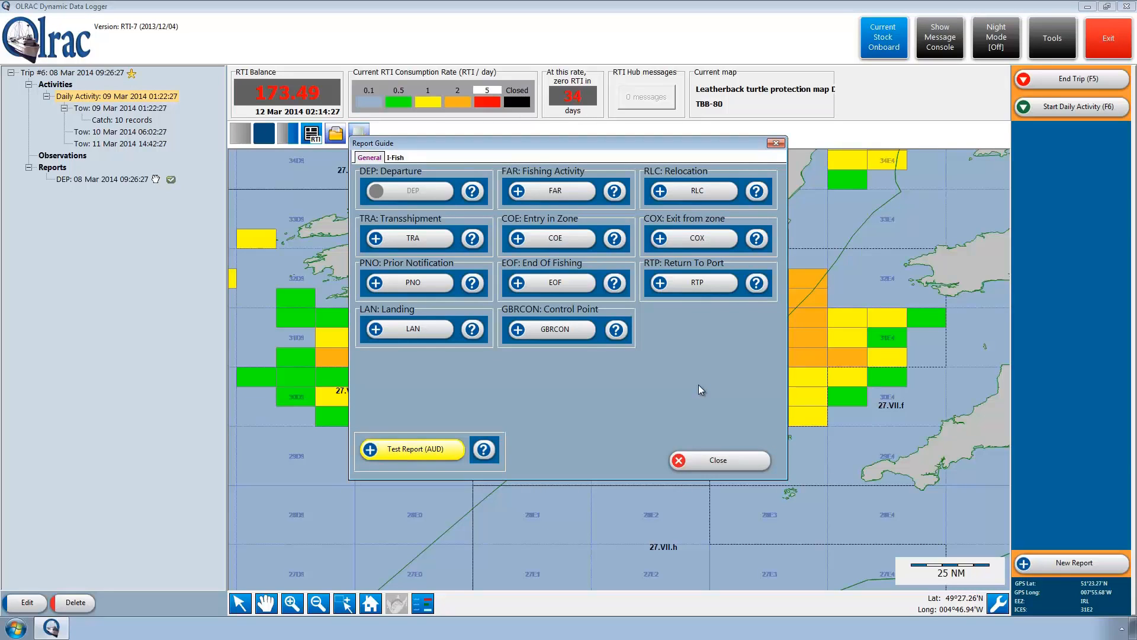
pyautogui.click(554, 193)
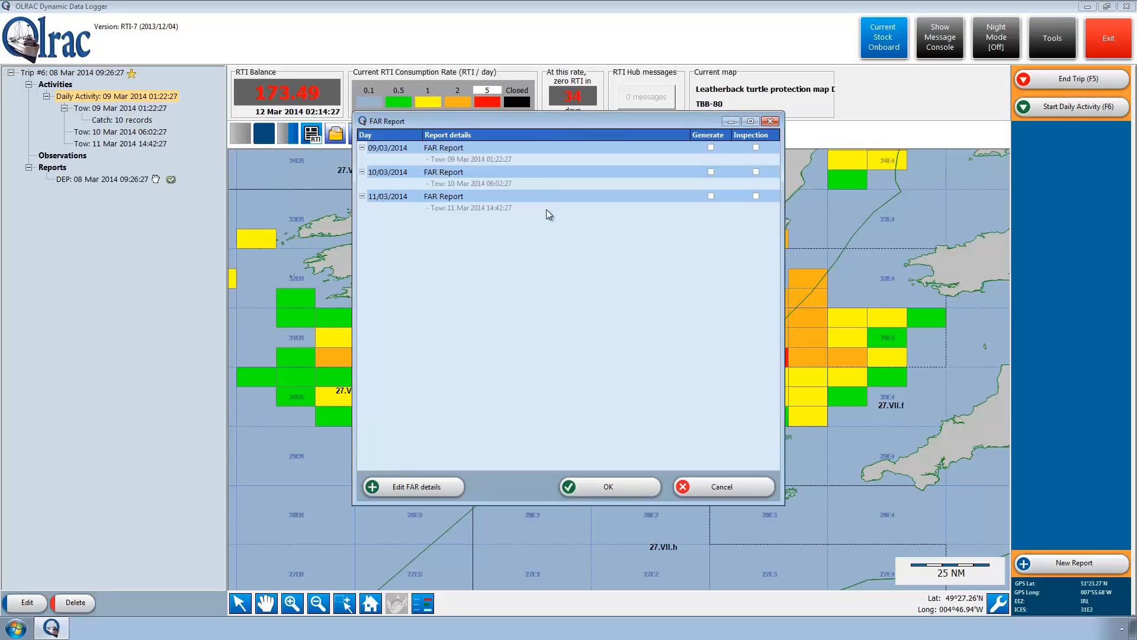
pyautogui.click(711, 196)
pyautogui.click(584, 489)
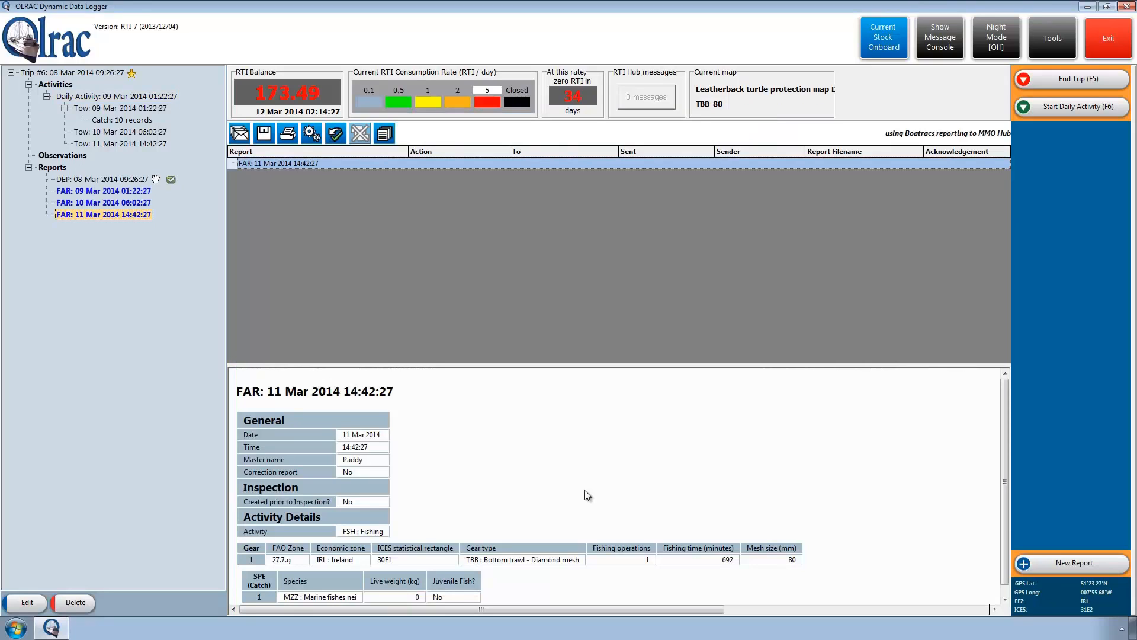
# Send the three FAR reports as one batch after the XML preview and dismiss the transmission notice.
pyautogui.click(242, 137)
pyautogui.click(676, 404)
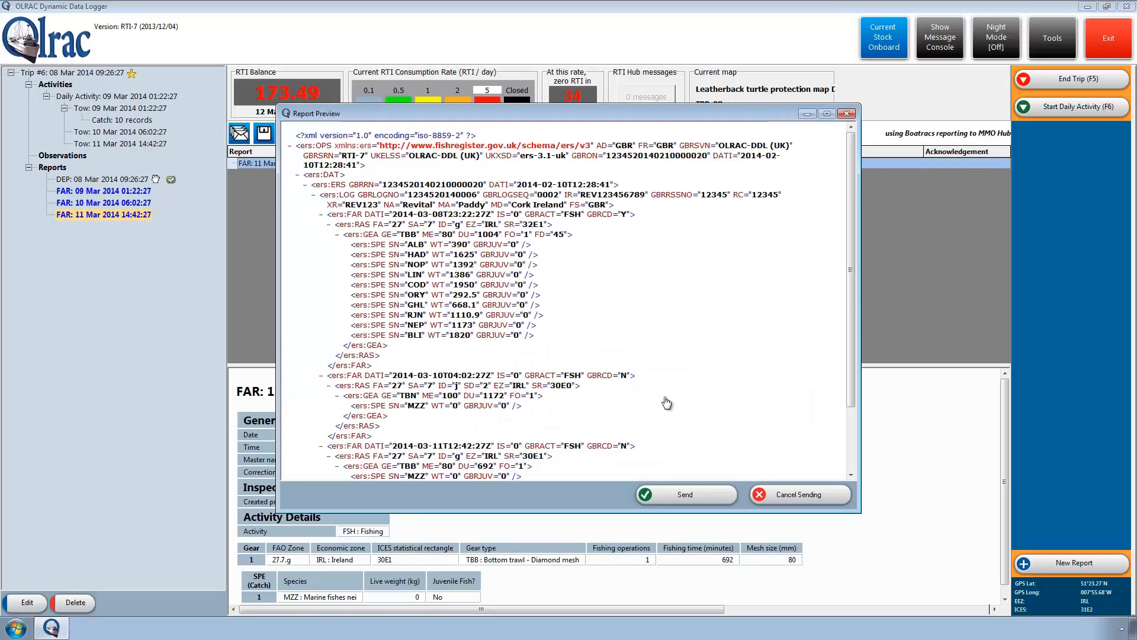
pyautogui.click(670, 493)
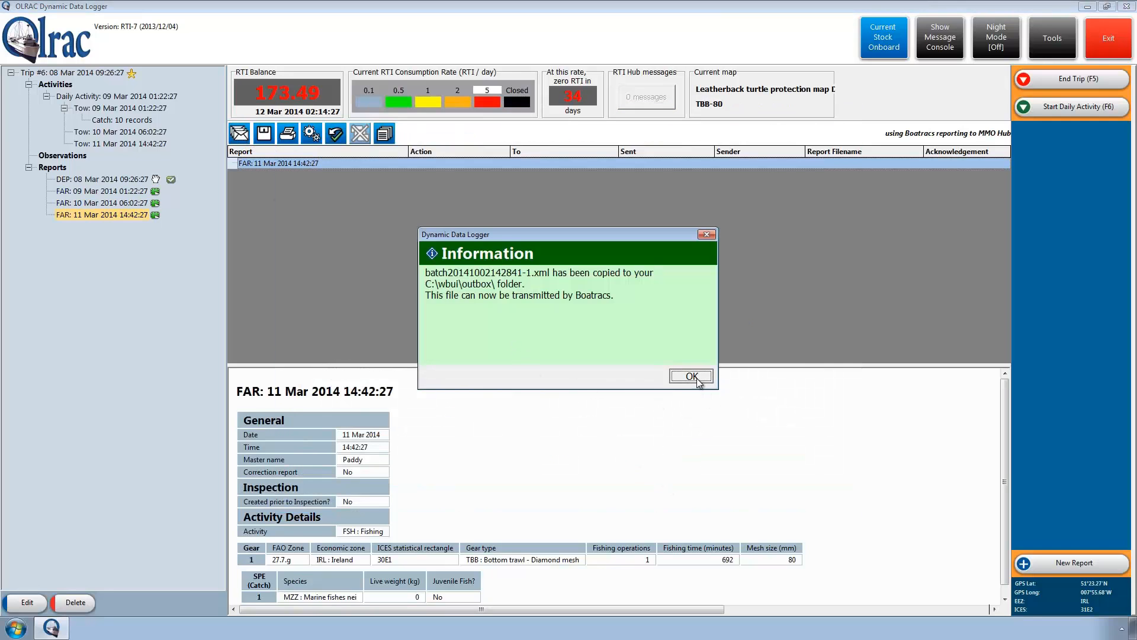
pyautogui.click(697, 380)
# Manually acknowledge the FAR reports of 09, 10 and 11 March 2014 as successful.
pyautogui.click(336, 135)
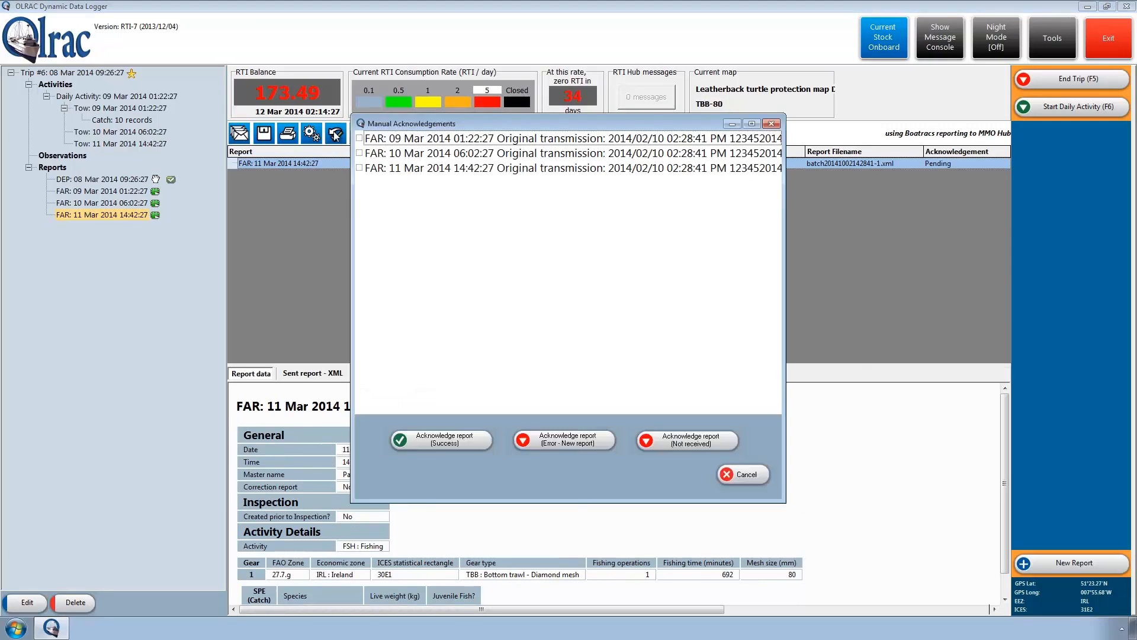
pyautogui.click(359, 138)
pyautogui.click(360, 153)
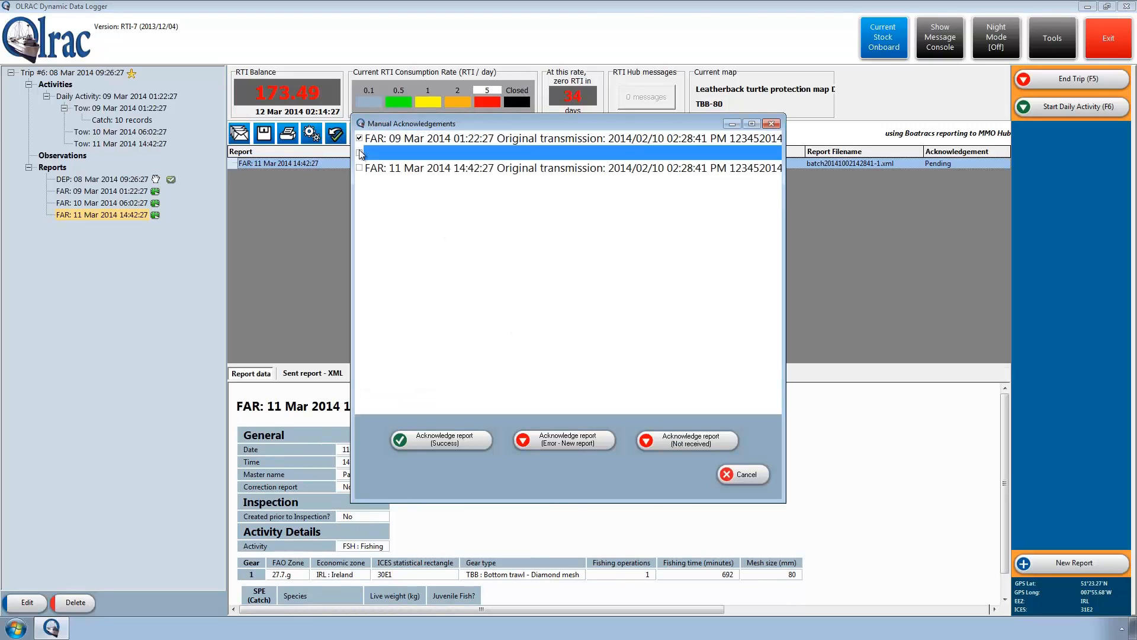
pyautogui.click(359, 167)
pyautogui.click(444, 440)
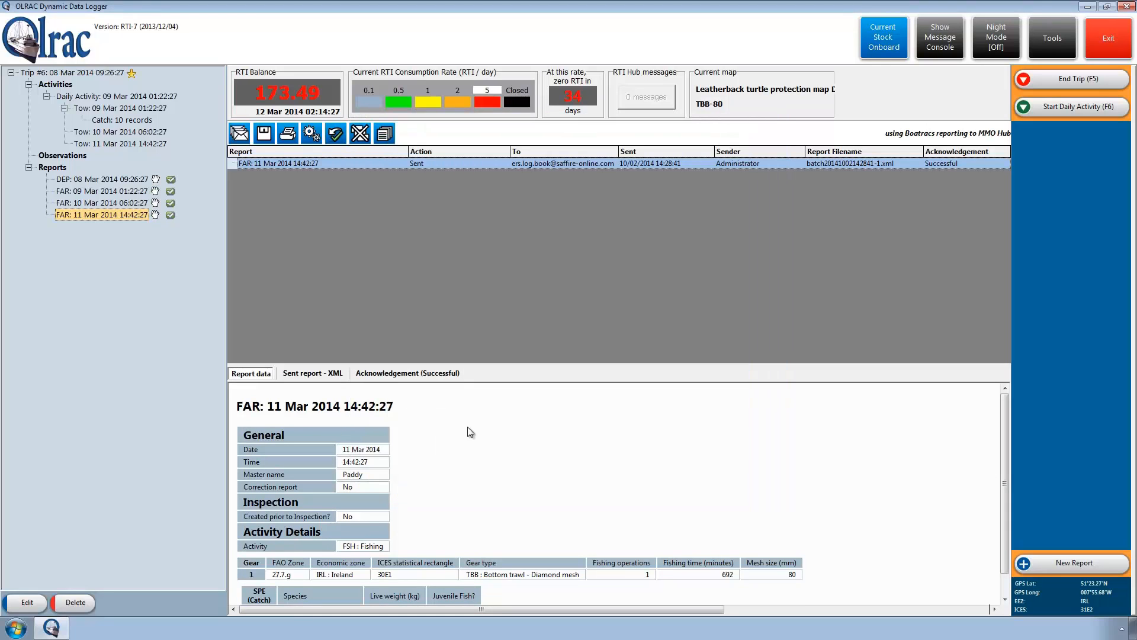
# Return to the trip's map view and end Trip #6 in port with the prefilled details.
pyautogui.click(61, 74)
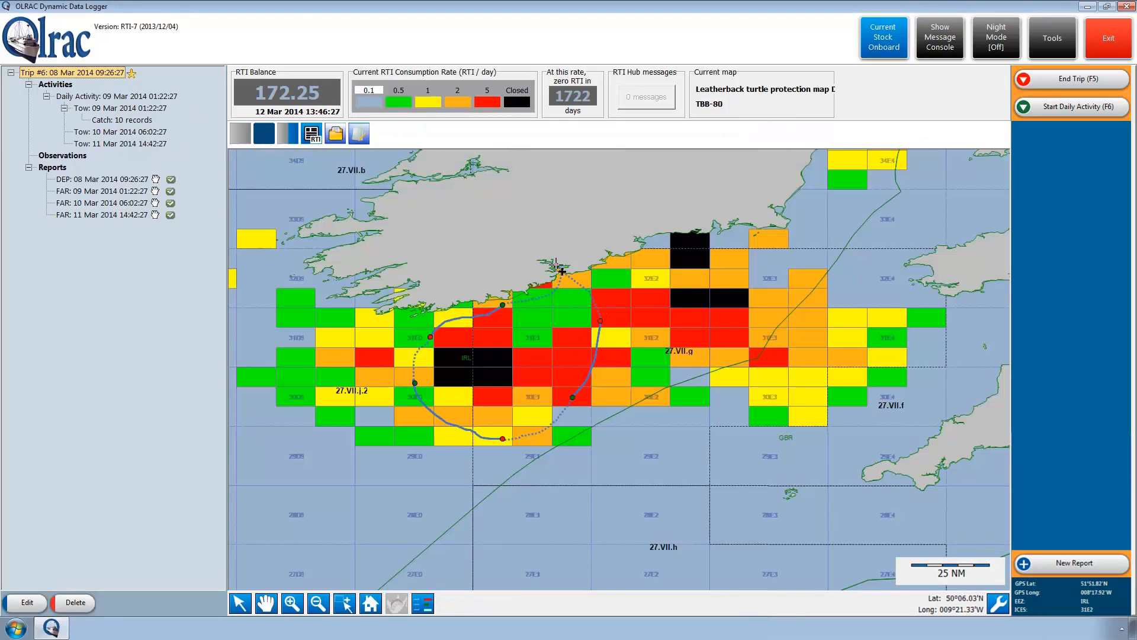
pyautogui.click(1051, 81)
pyautogui.click(980, 601)
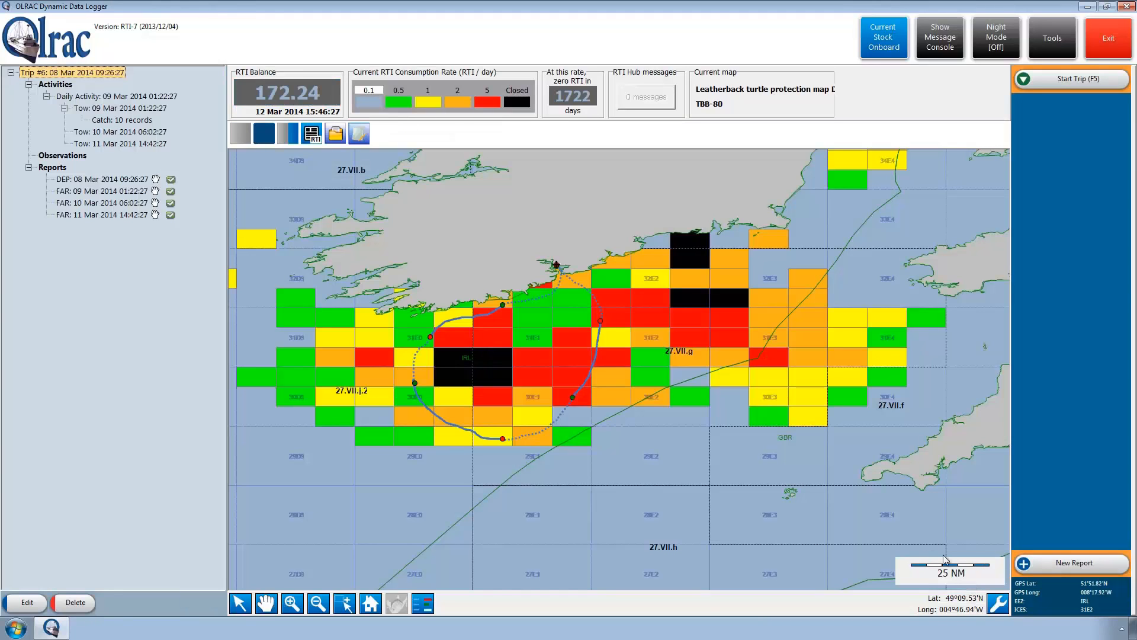